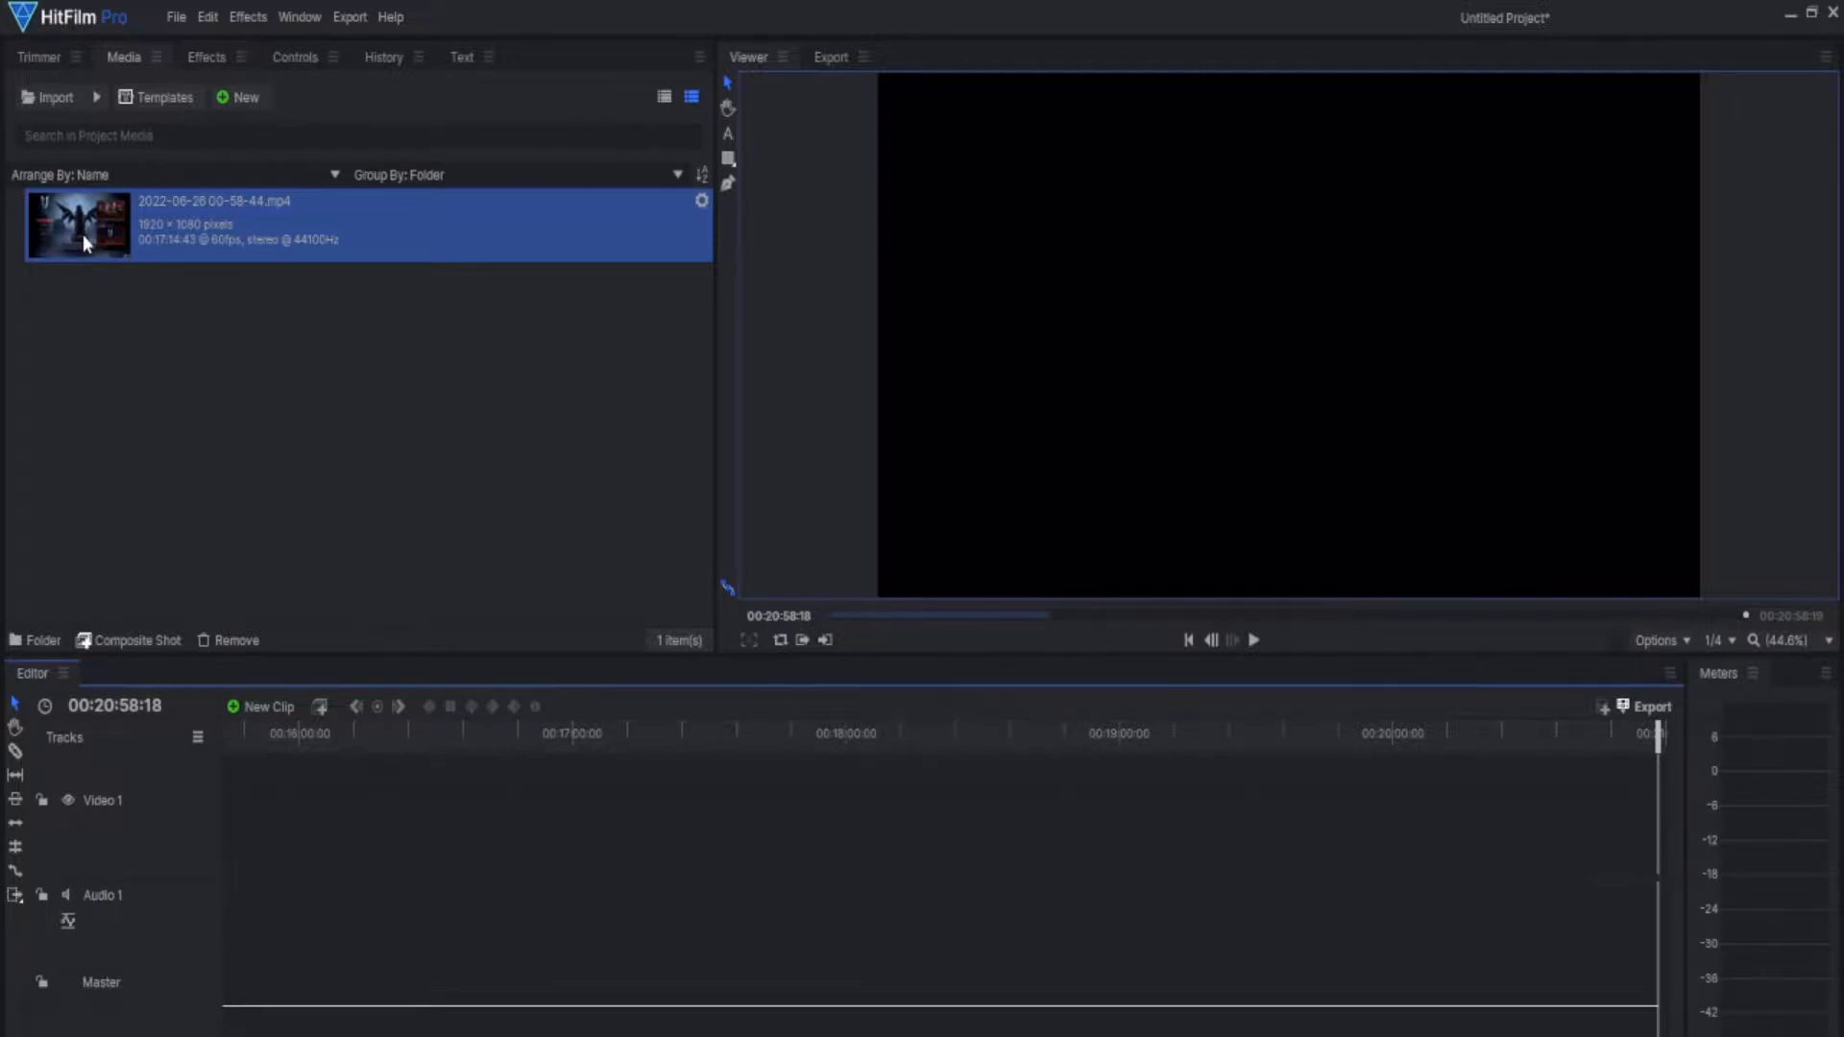
Place the imported gameplay clip on the Video 1 track, starting at the very beginning of the timeline
{"action": "left_click_drag", "start_coordinate": [82, 233], "coordinate": [266, 849]}
{"action": "scroll", "coordinate": [307, 841], "scroll_direction": "down", "scroll_amount": 4}
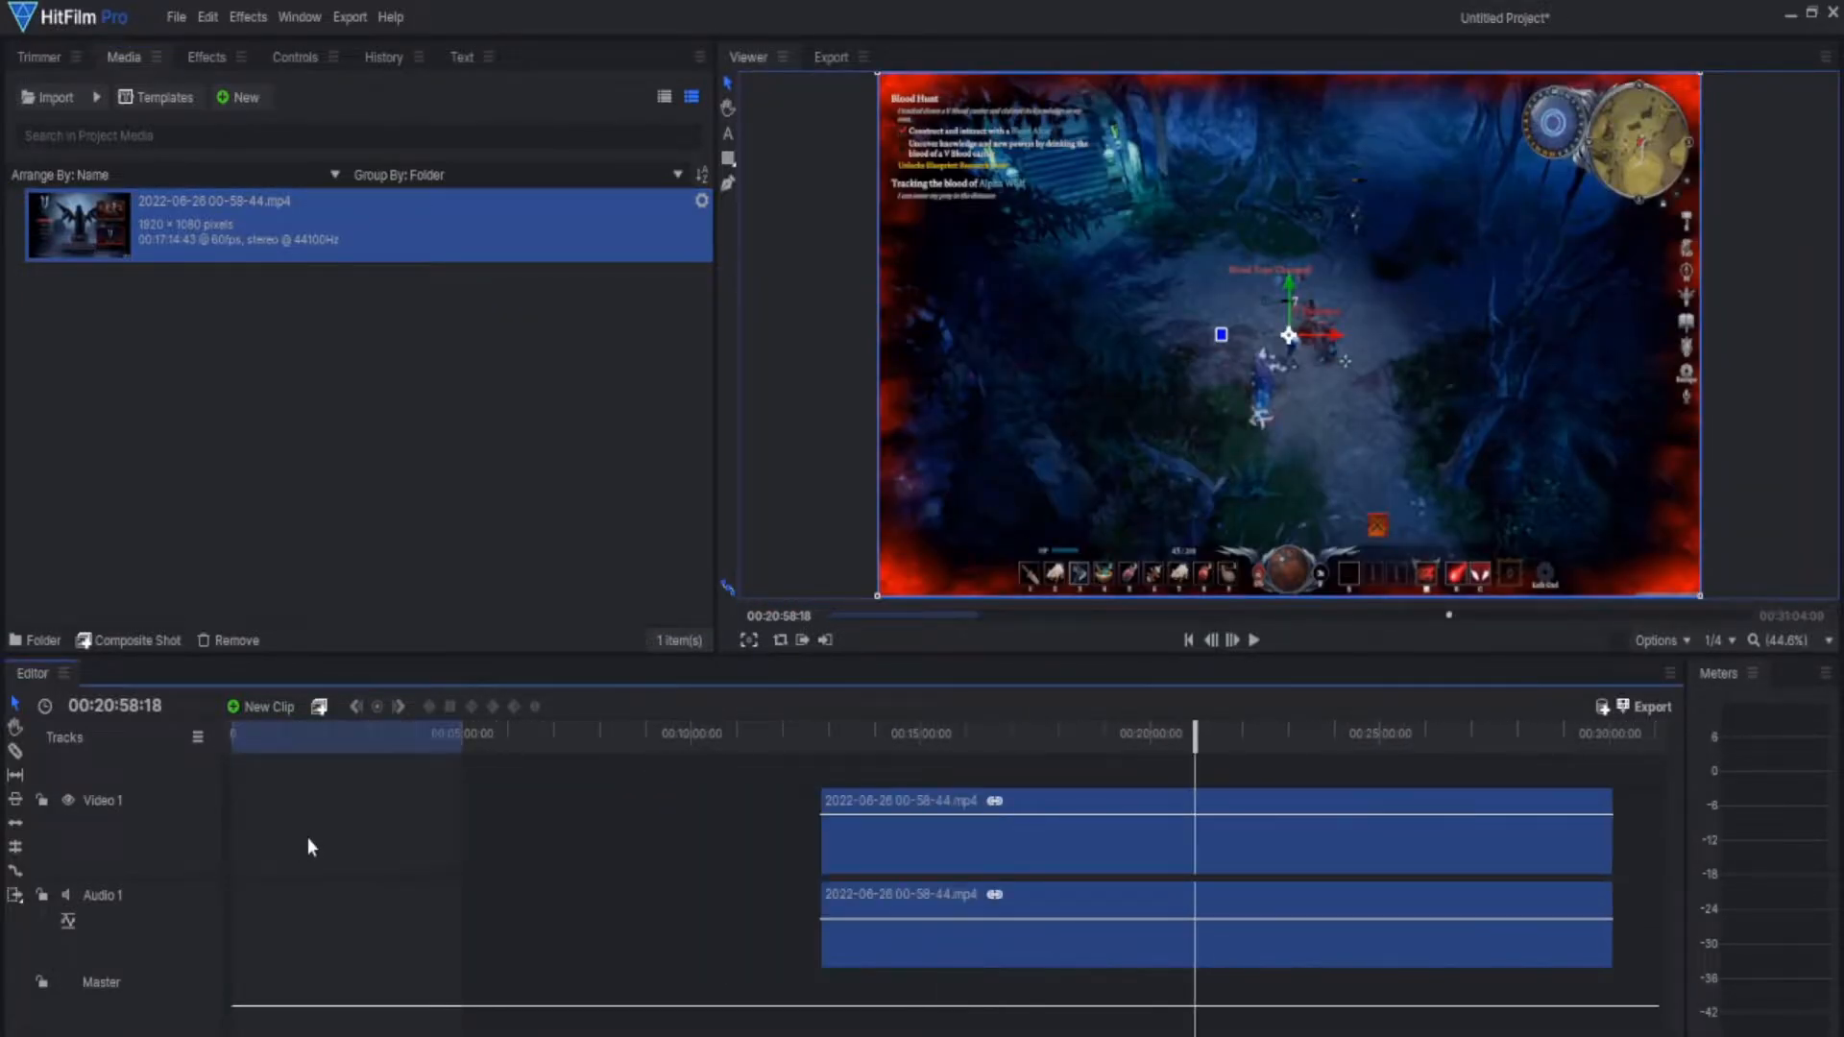
{"action": "left_click_drag", "start_coordinate": [1012, 861], "coordinate": [366, 827]}
Slice the clip on the timeline at about 00:03:43:55 and again at about 00:04:41:40
{"action": "left_click_drag", "start_coordinate": [1205, 749], "coordinate": [417, 686]}
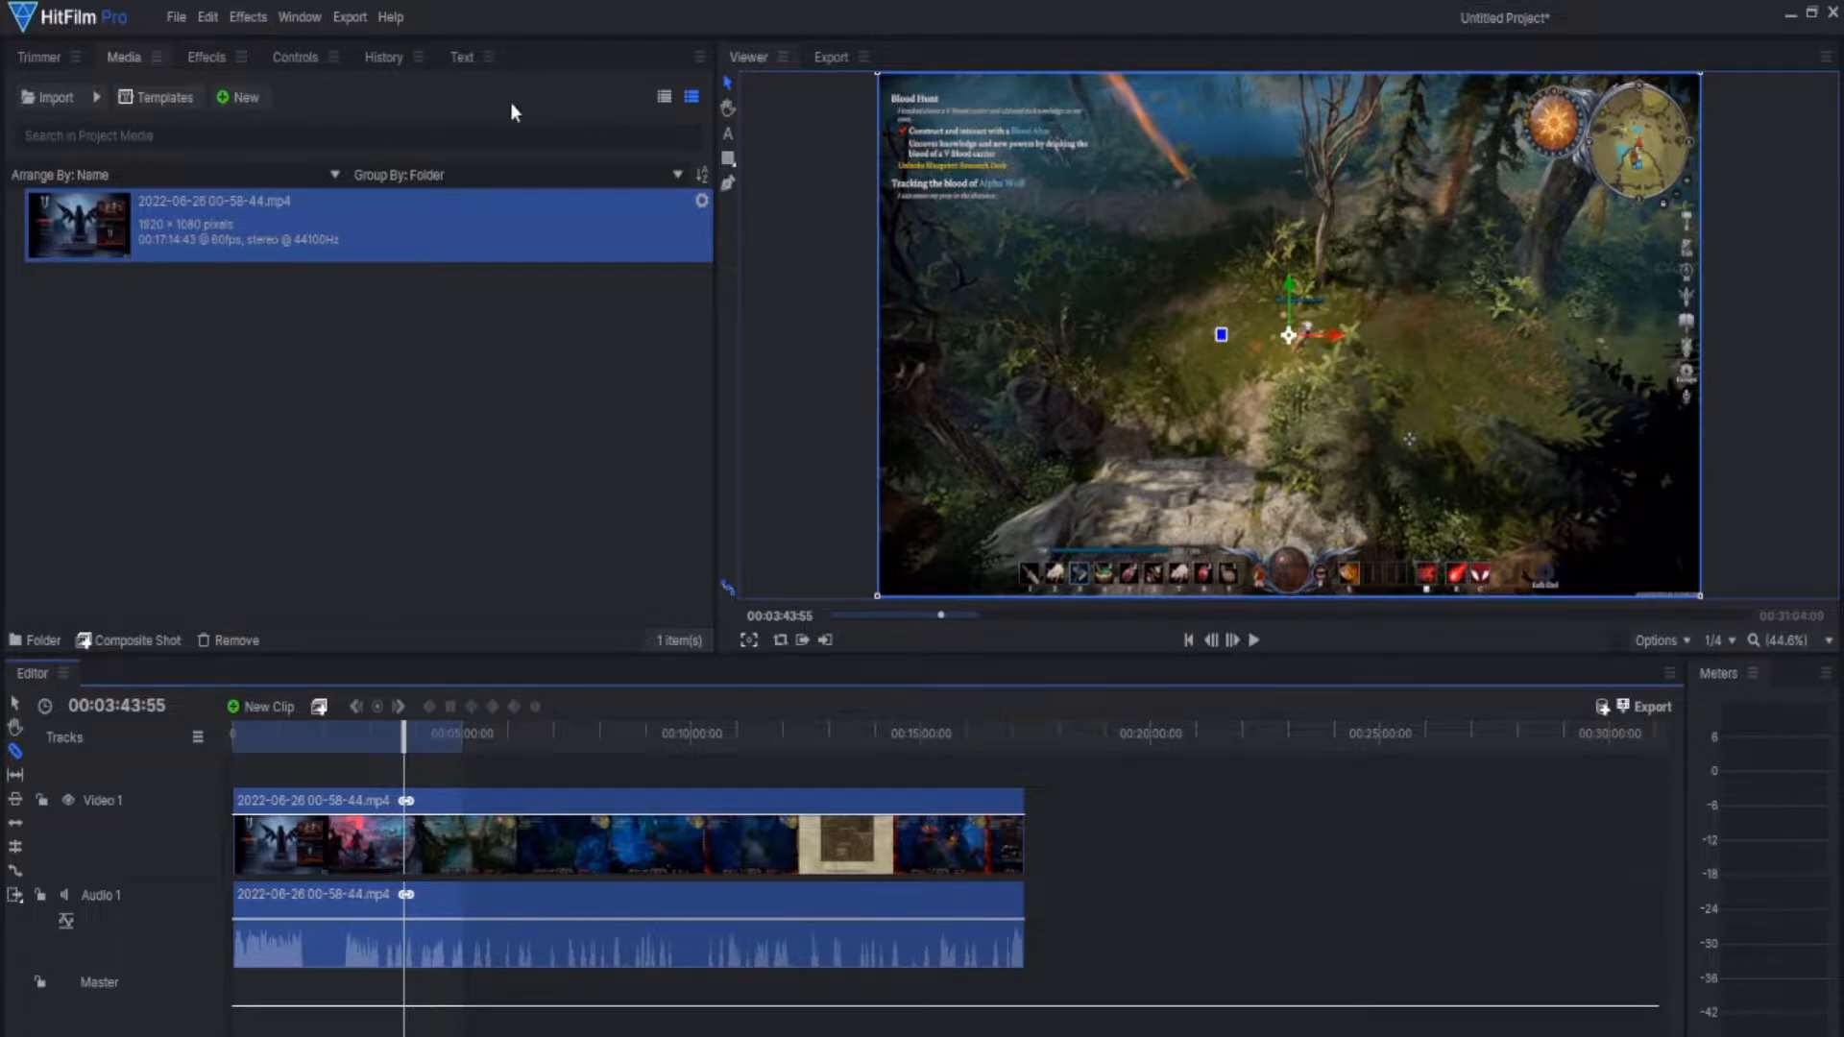
{"action": "mouse_move", "coordinate": [301, 54]}
{"action": "left_mouse_down"}
{"action": "mouse_move", "coordinate": [545, 55]}
{"action": "mouse_move", "coordinate": [280, 55]}
{"action": "mouse_move", "coordinate": [303, 54]}
{"action": "left_mouse_up"}
{"action": "left_click", "coordinate": [14, 754]}
{"action": "left_click", "coordinate": [397, 851]}
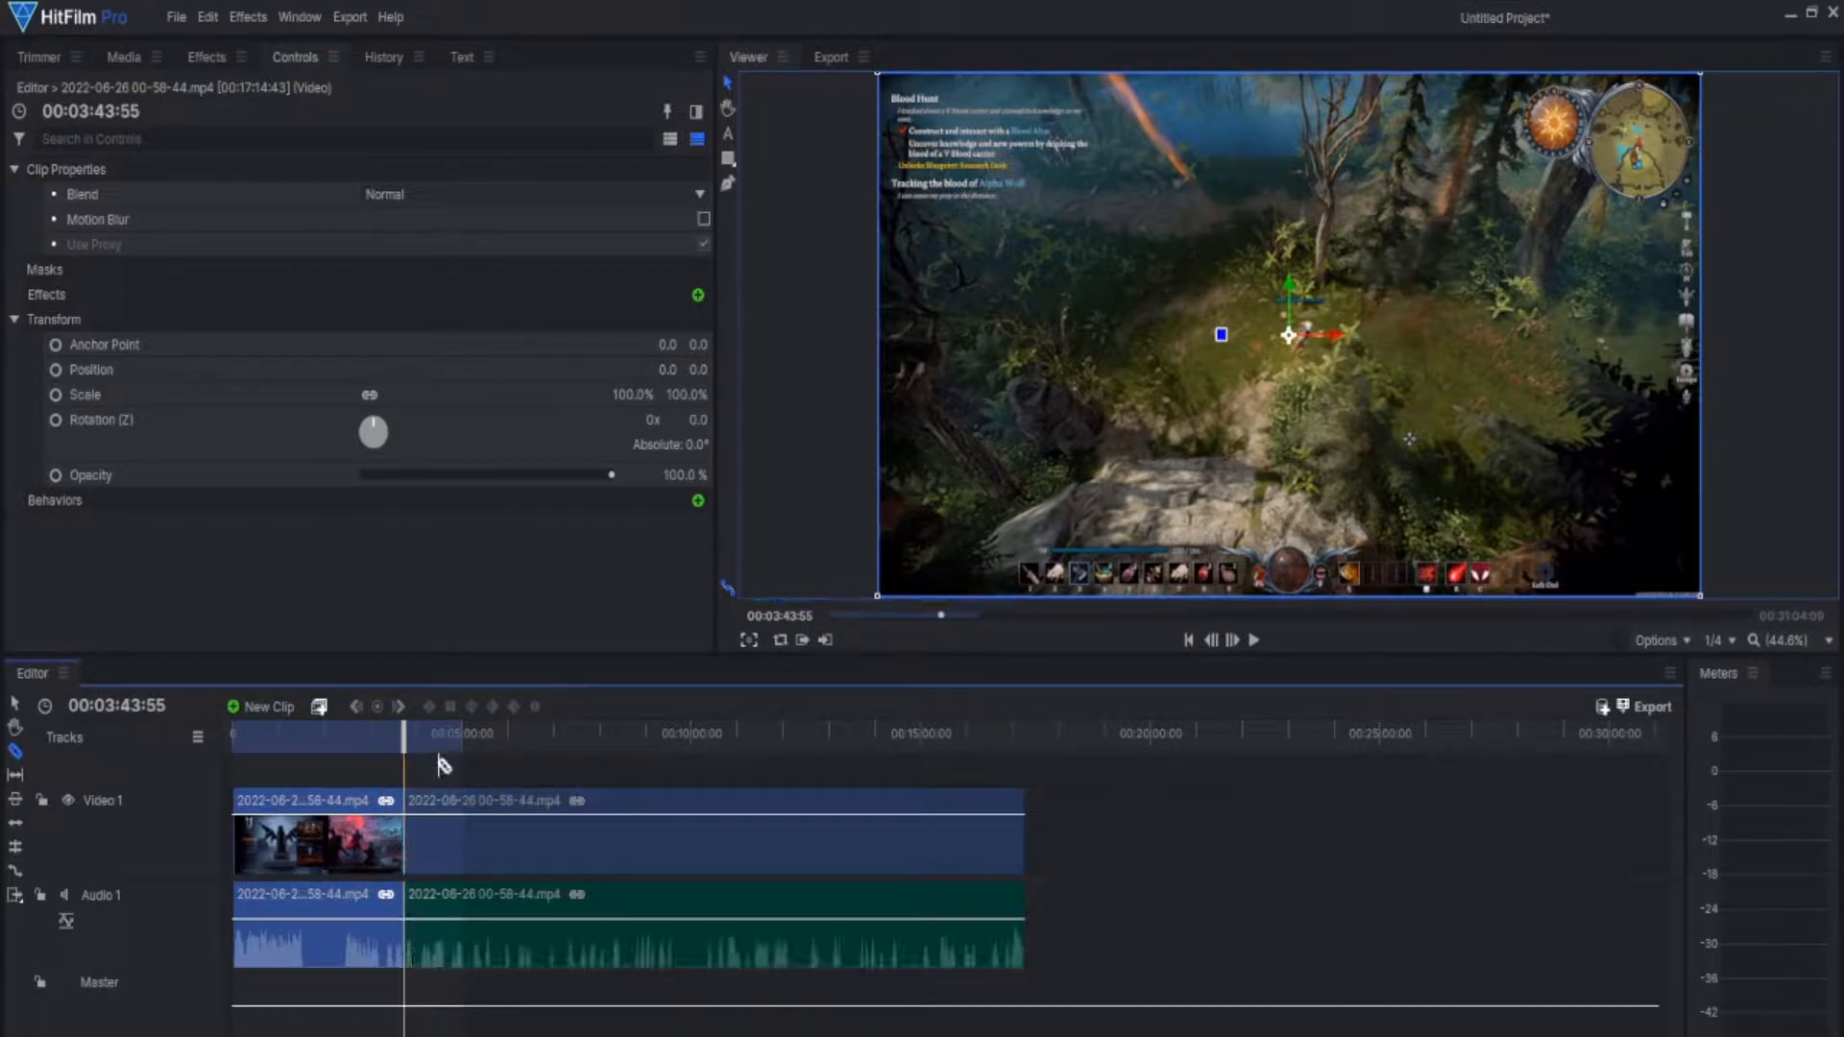
{"action": "left_click_drag", "start_coordinate": [411, 737], "coordinate": [456, 741]}
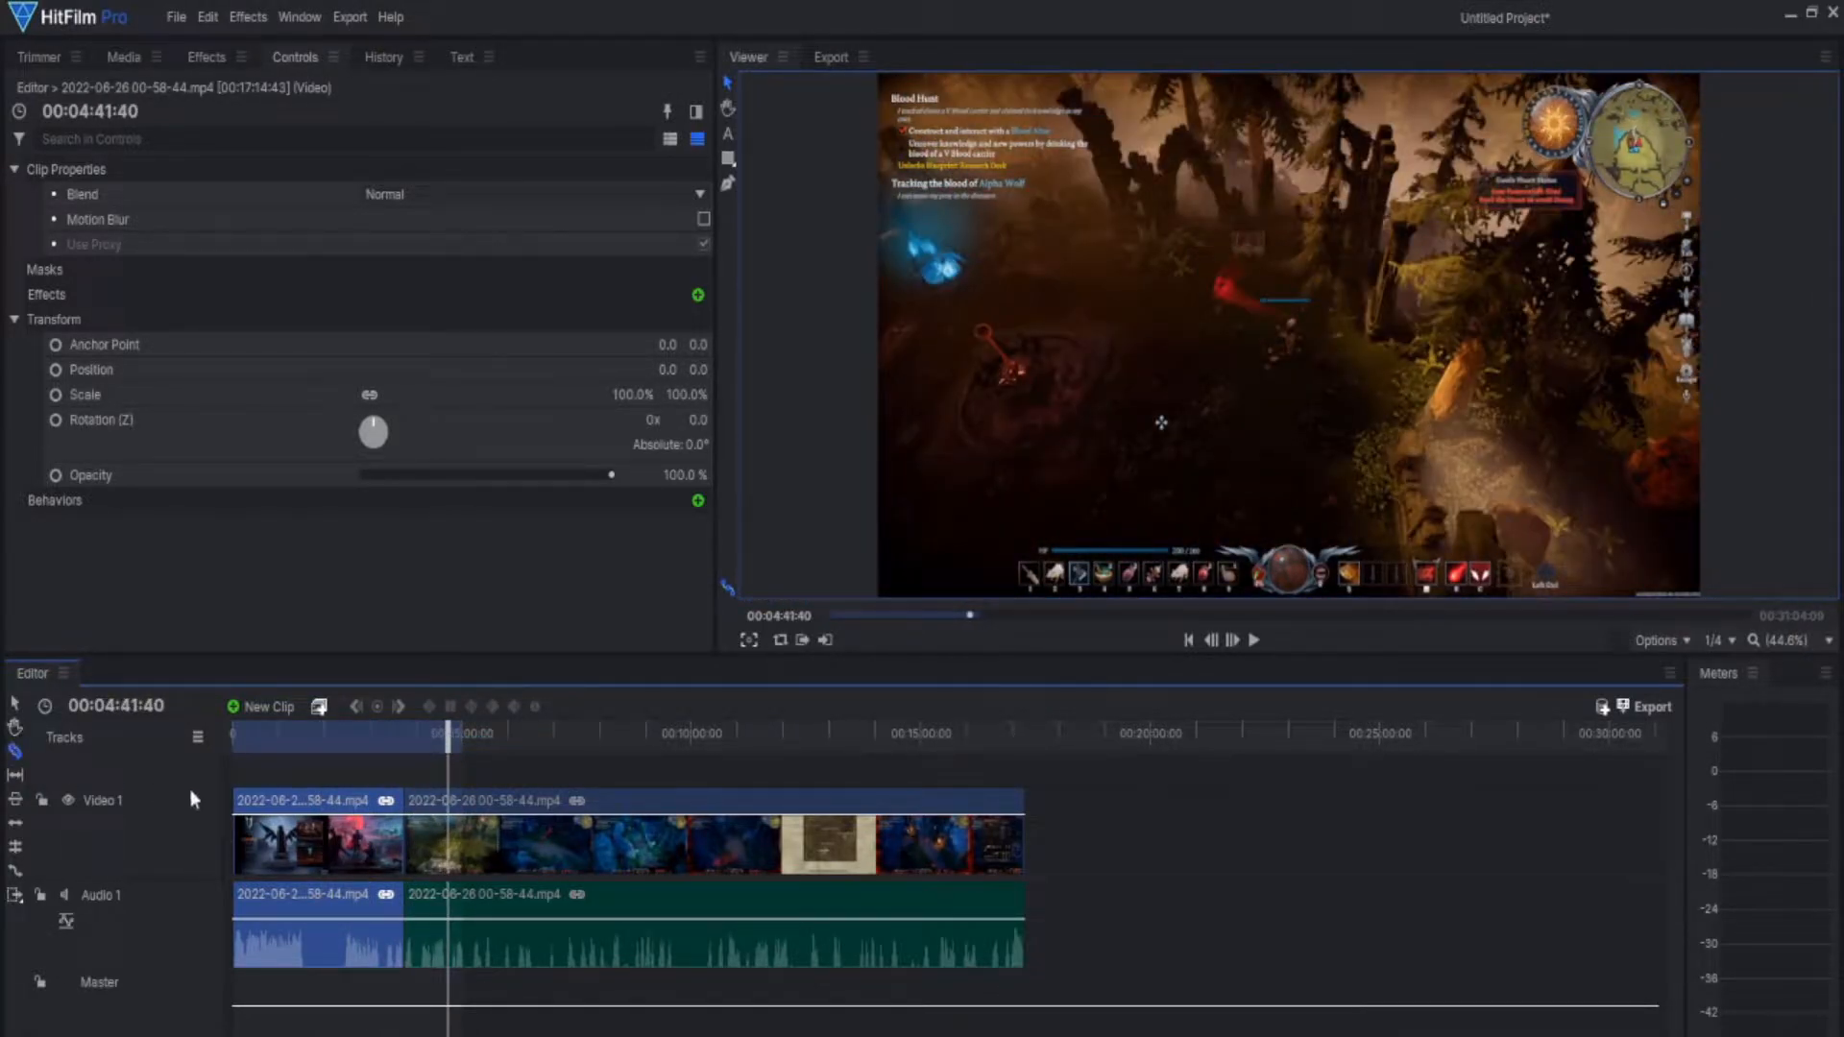
{"action": "left_click", "coordinate": [450, 832]}
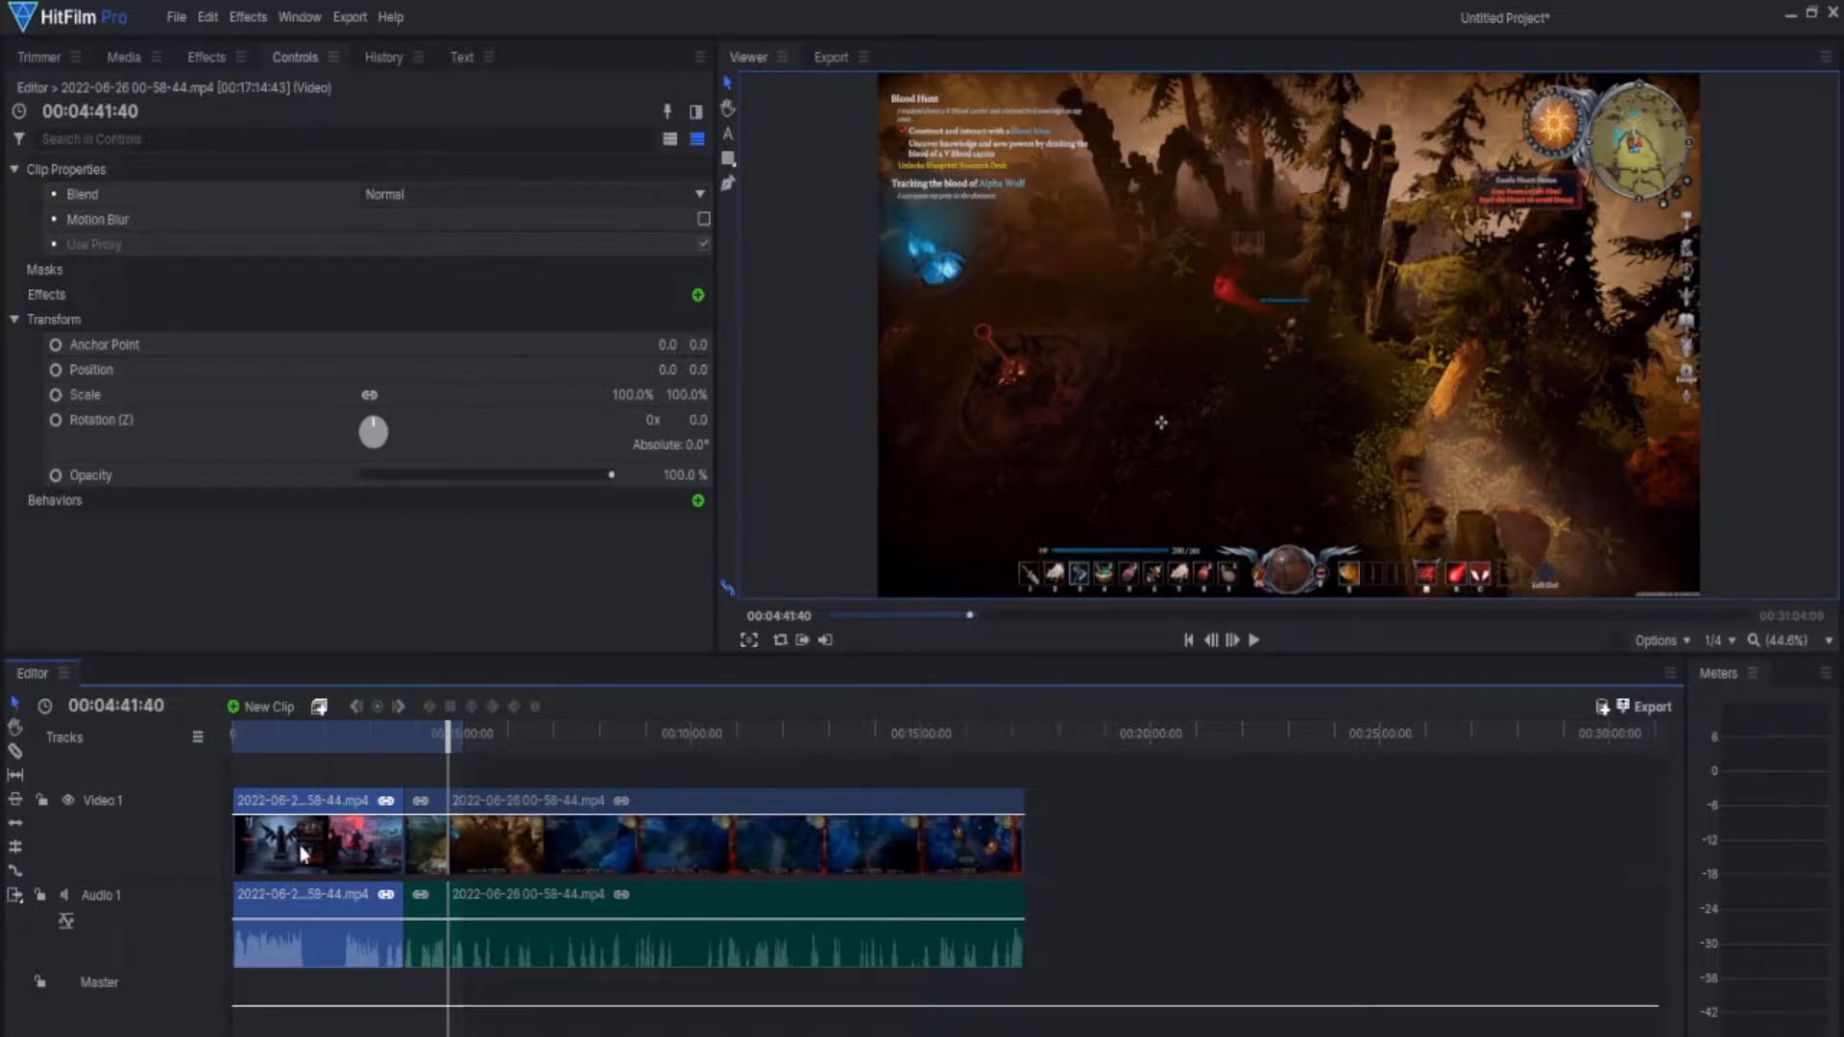
Move the last clip segment away from the others to start at about 00:12:30, leaving a gap
{"action": "mouse_move", "coordinate": [446, 739]}
{"action": "left_mouse_down"}
{"action": "mouse_move", "coordinate": [362, 740]}
{"action": "mouse_move", "coordinate": [415, 739]}
{"action": "left_mouse_up"}
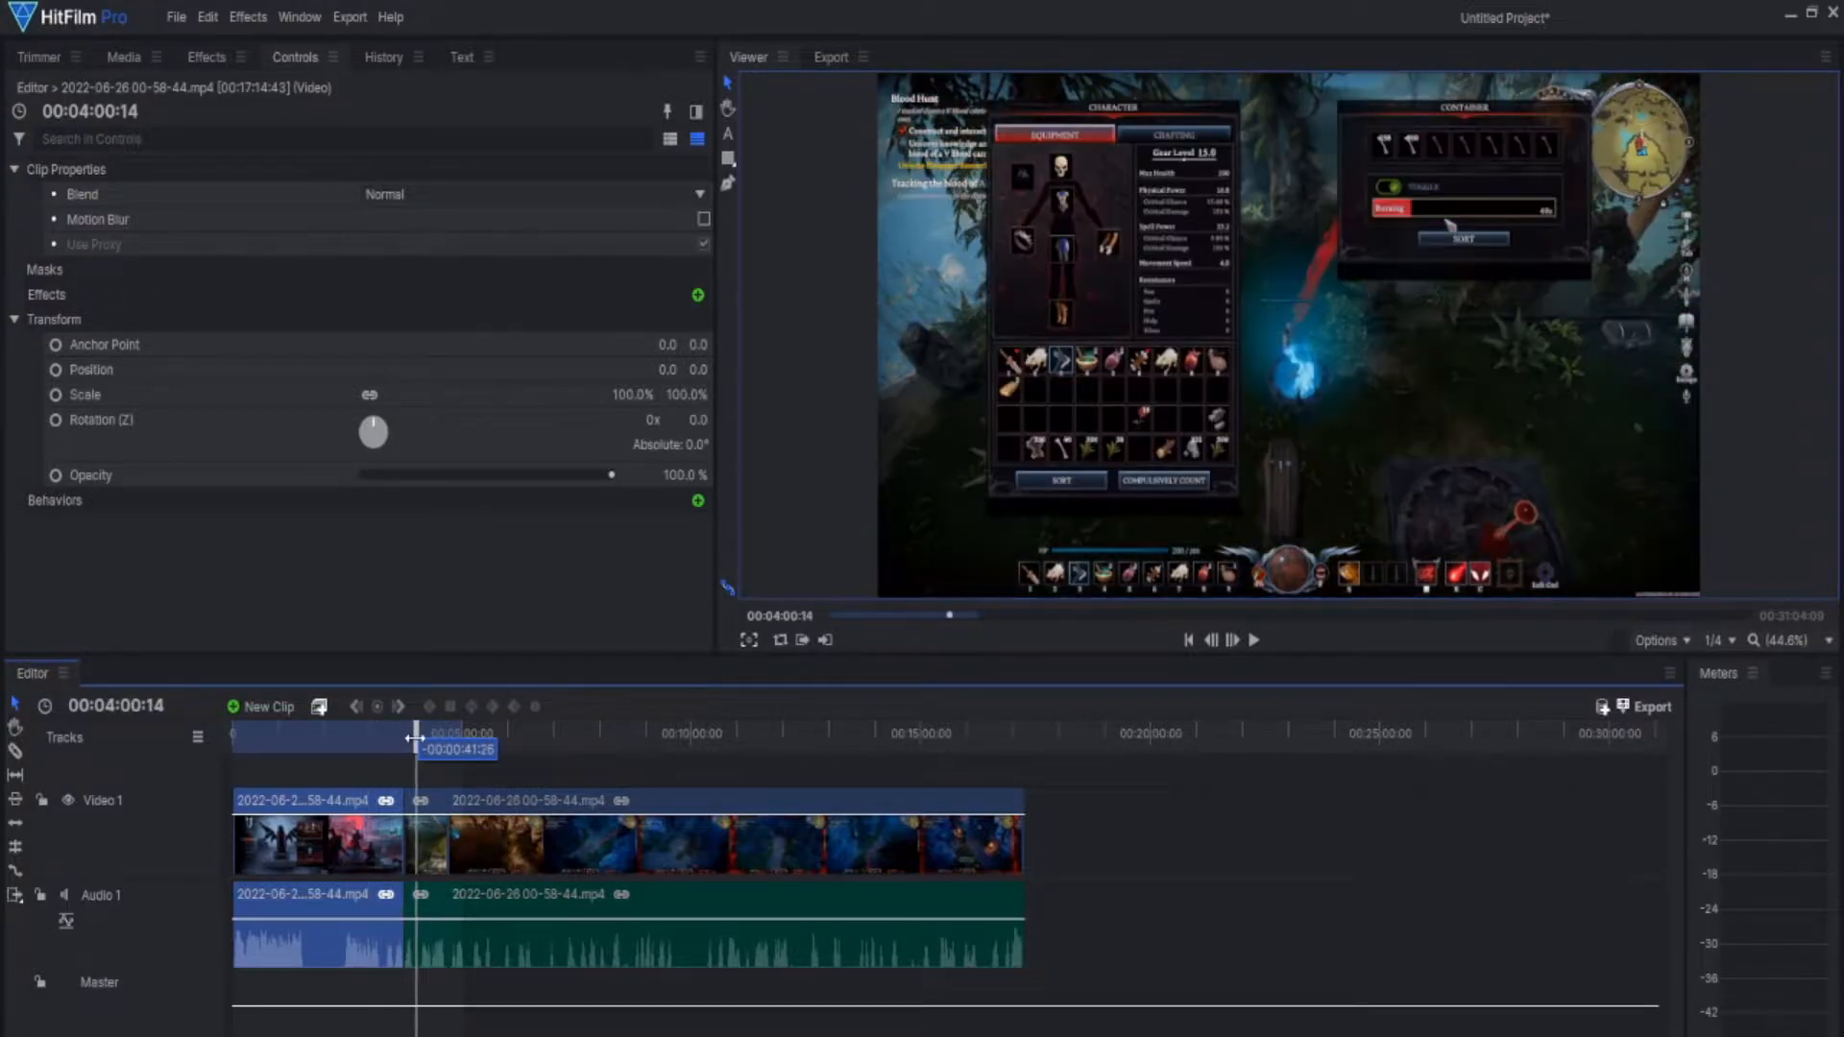
{"action": "left_click", "coordinate": [476, 838]}
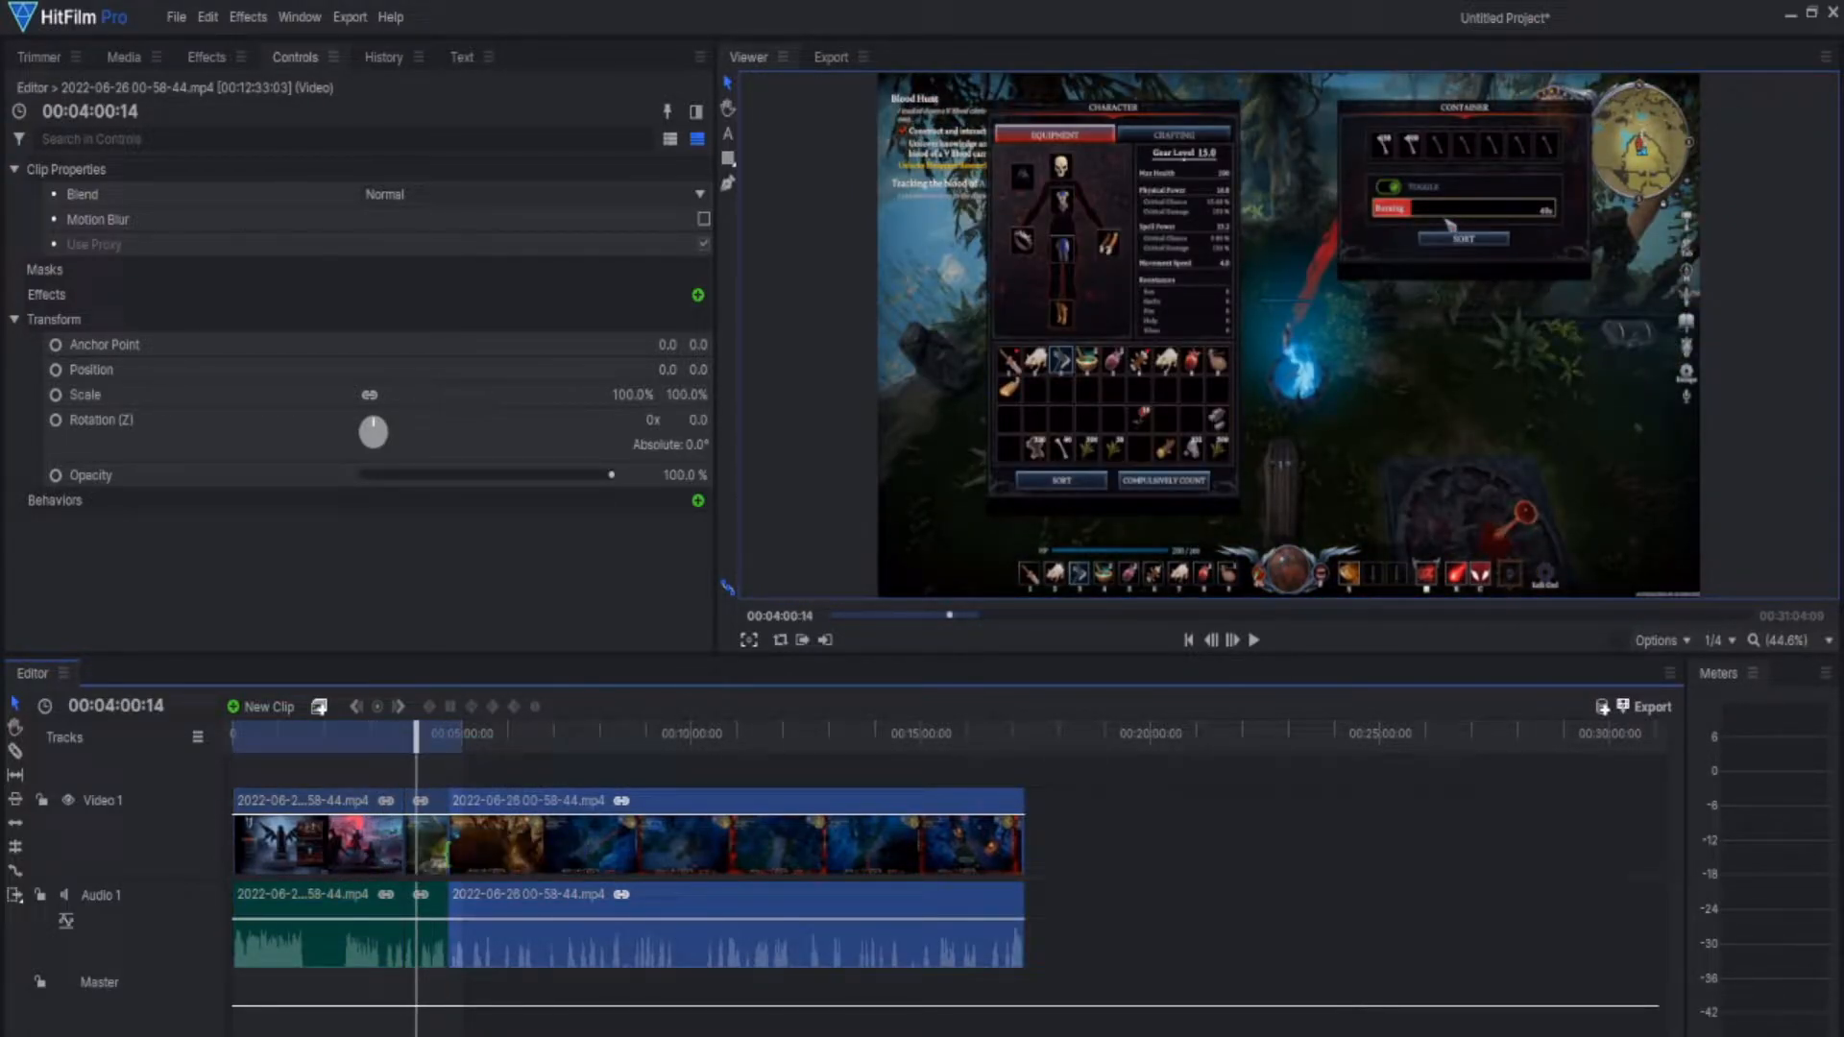
{"action": "left_click_drag", "start_coordinate": [475, 843], "coordinate": [832, 845]}
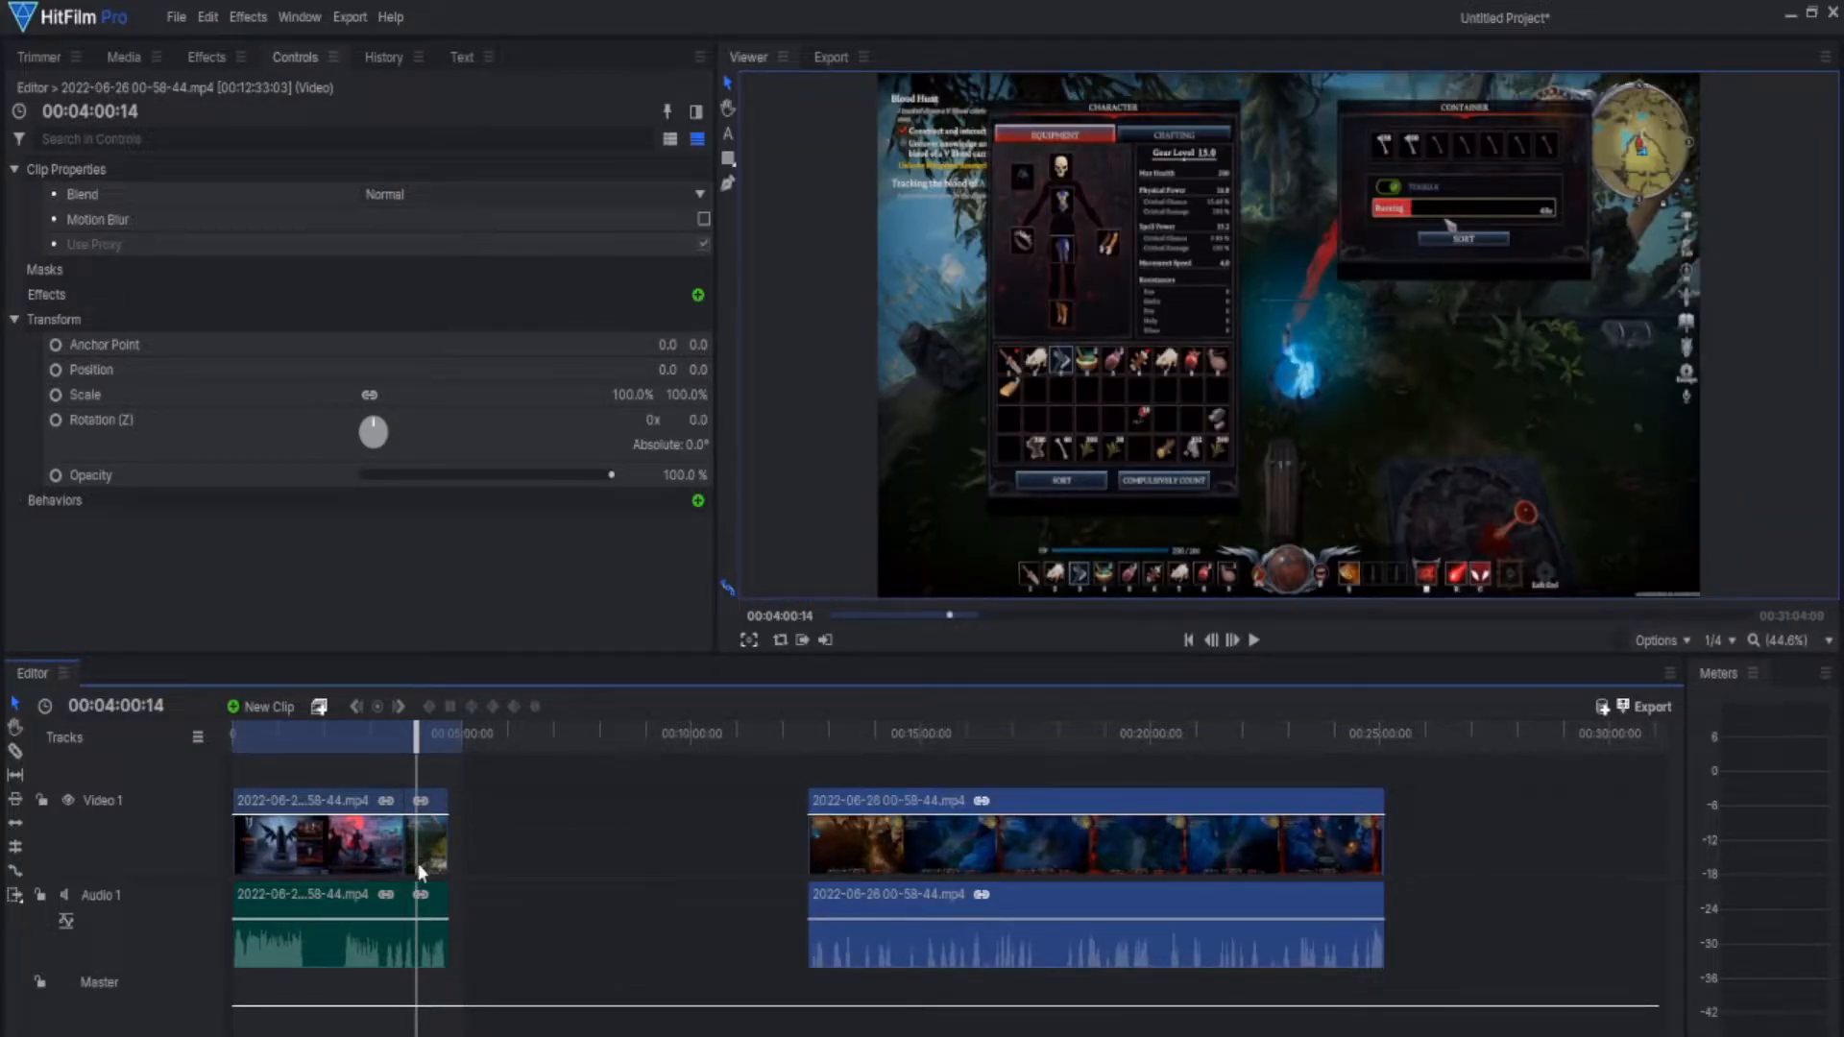
Set the short middle clip's speed to 221% and play back the sped-up section
{"action": "mouse_move", "coordinate": [418, 745]}
{"action": "left_mouse_down"}
{"action": "mouse_move", "coordinate": [399, 745]}
{"action": "mouse_move", "coordinate": [446, 742]}
{"action": "mouse_move", "coordinate": [415, 750]}
{"action": "left_mouse_up"}
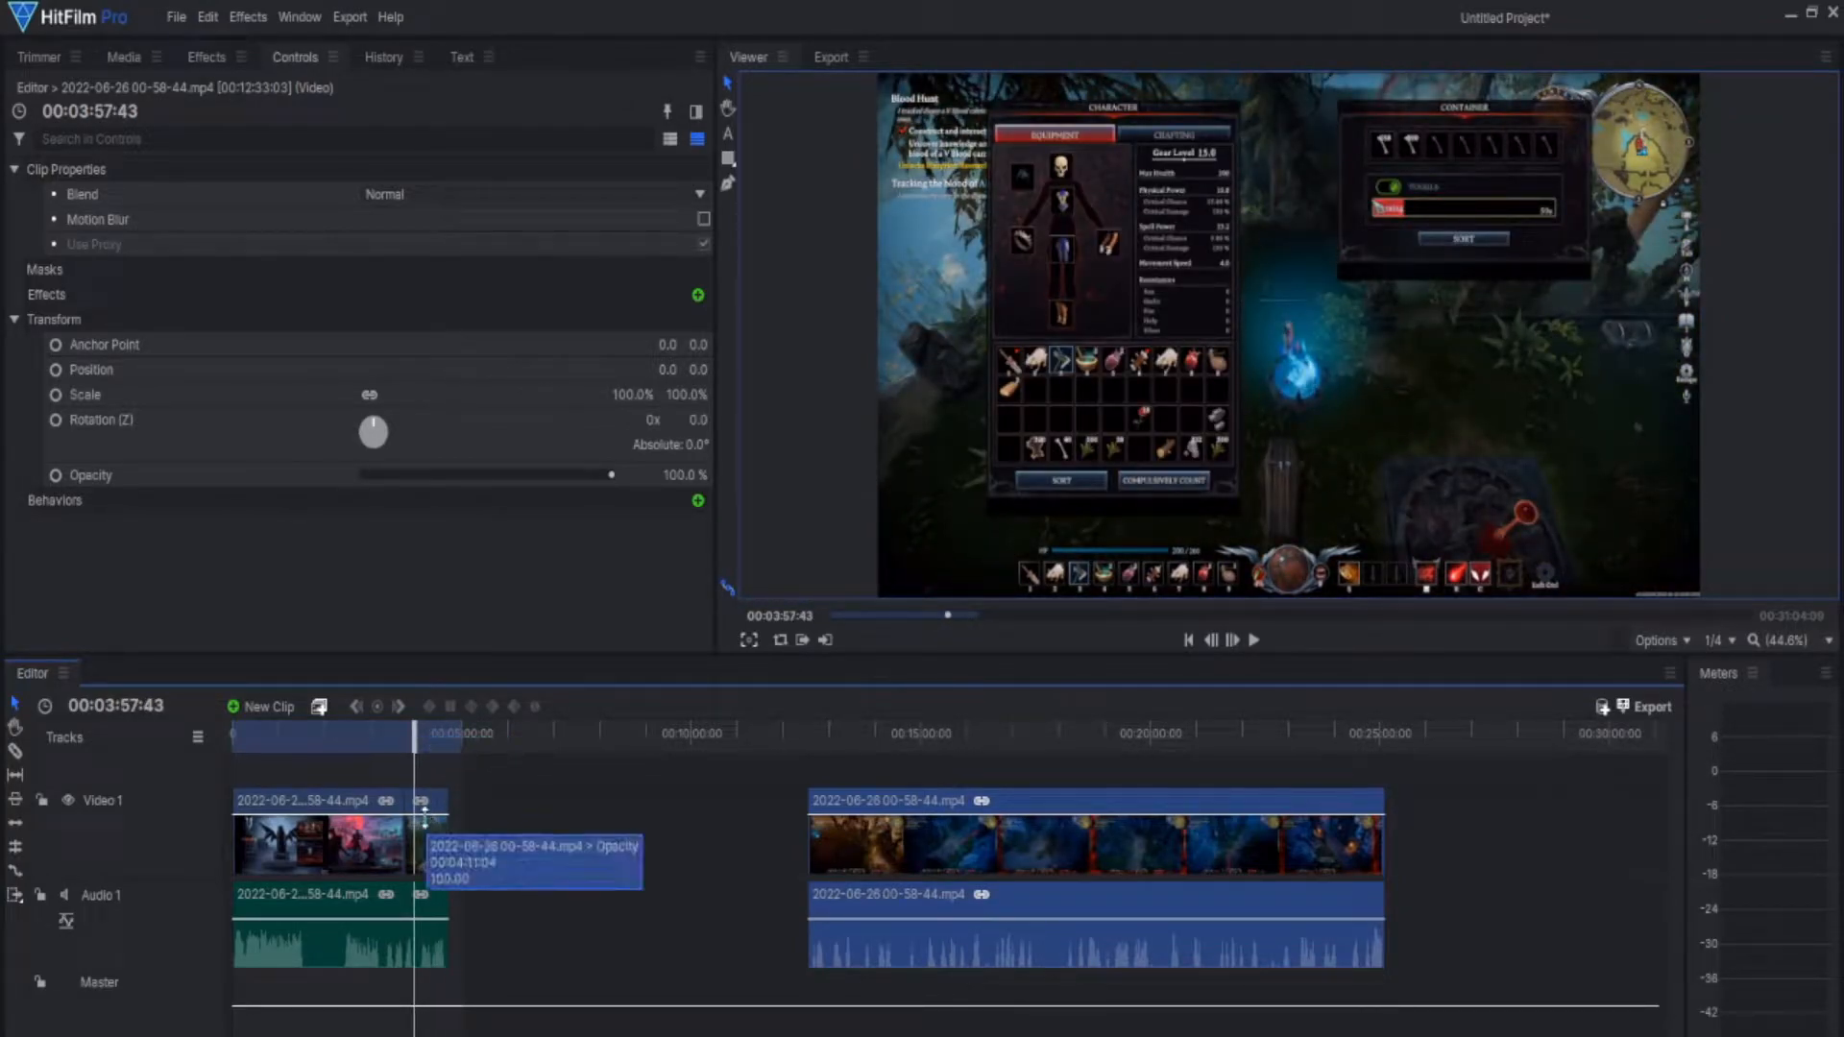
{"action": "left_click", "coordinate": [423, 827]}
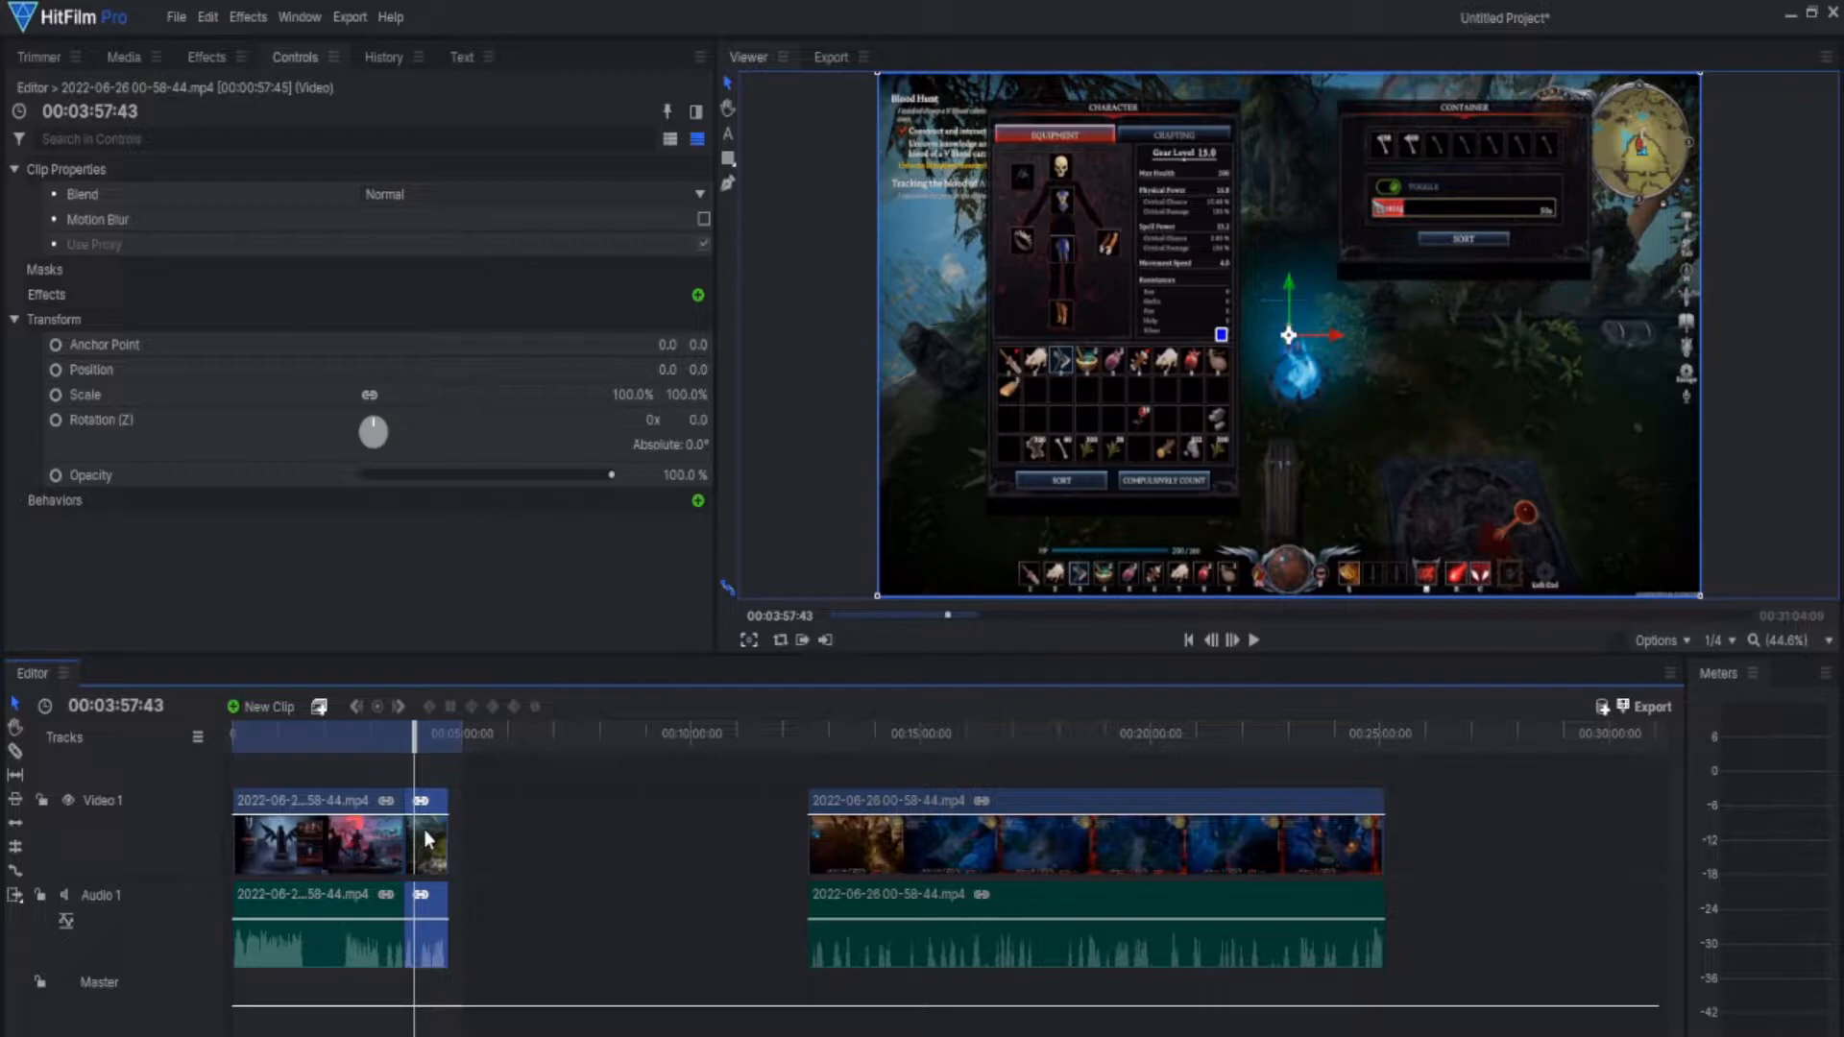
{"action": "right_click", "coordinate": [423, 827]}
{"action": "key", "text": "Escape"}
{"action": "mouse_move", "coordinate": [451, 845]}
{"action": "left_mouse_down"}
{"action": "mouse_move", "coordinate": [797, 837]}
{"action": "mouse_move", "coordinate": [432, 841]}
{"action": "left_mouse_up"}
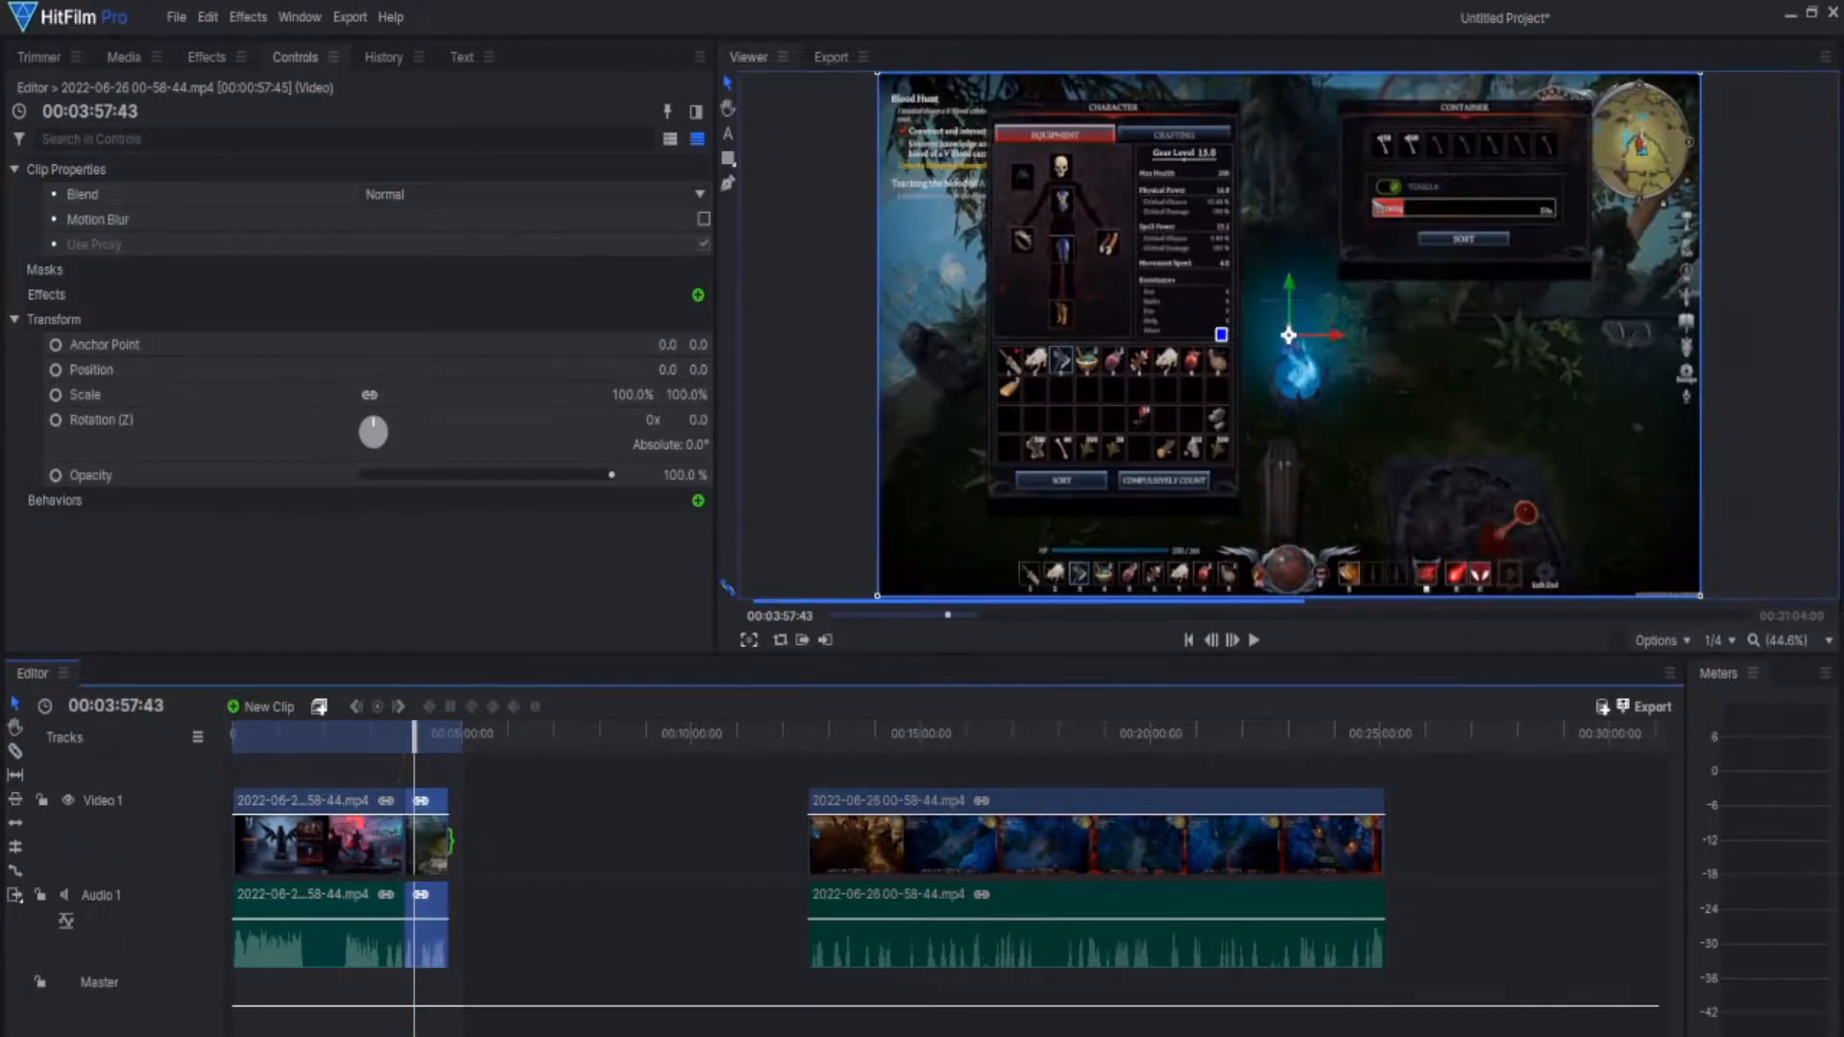
{"action": "right_click", "coordinate": [423, 854]}
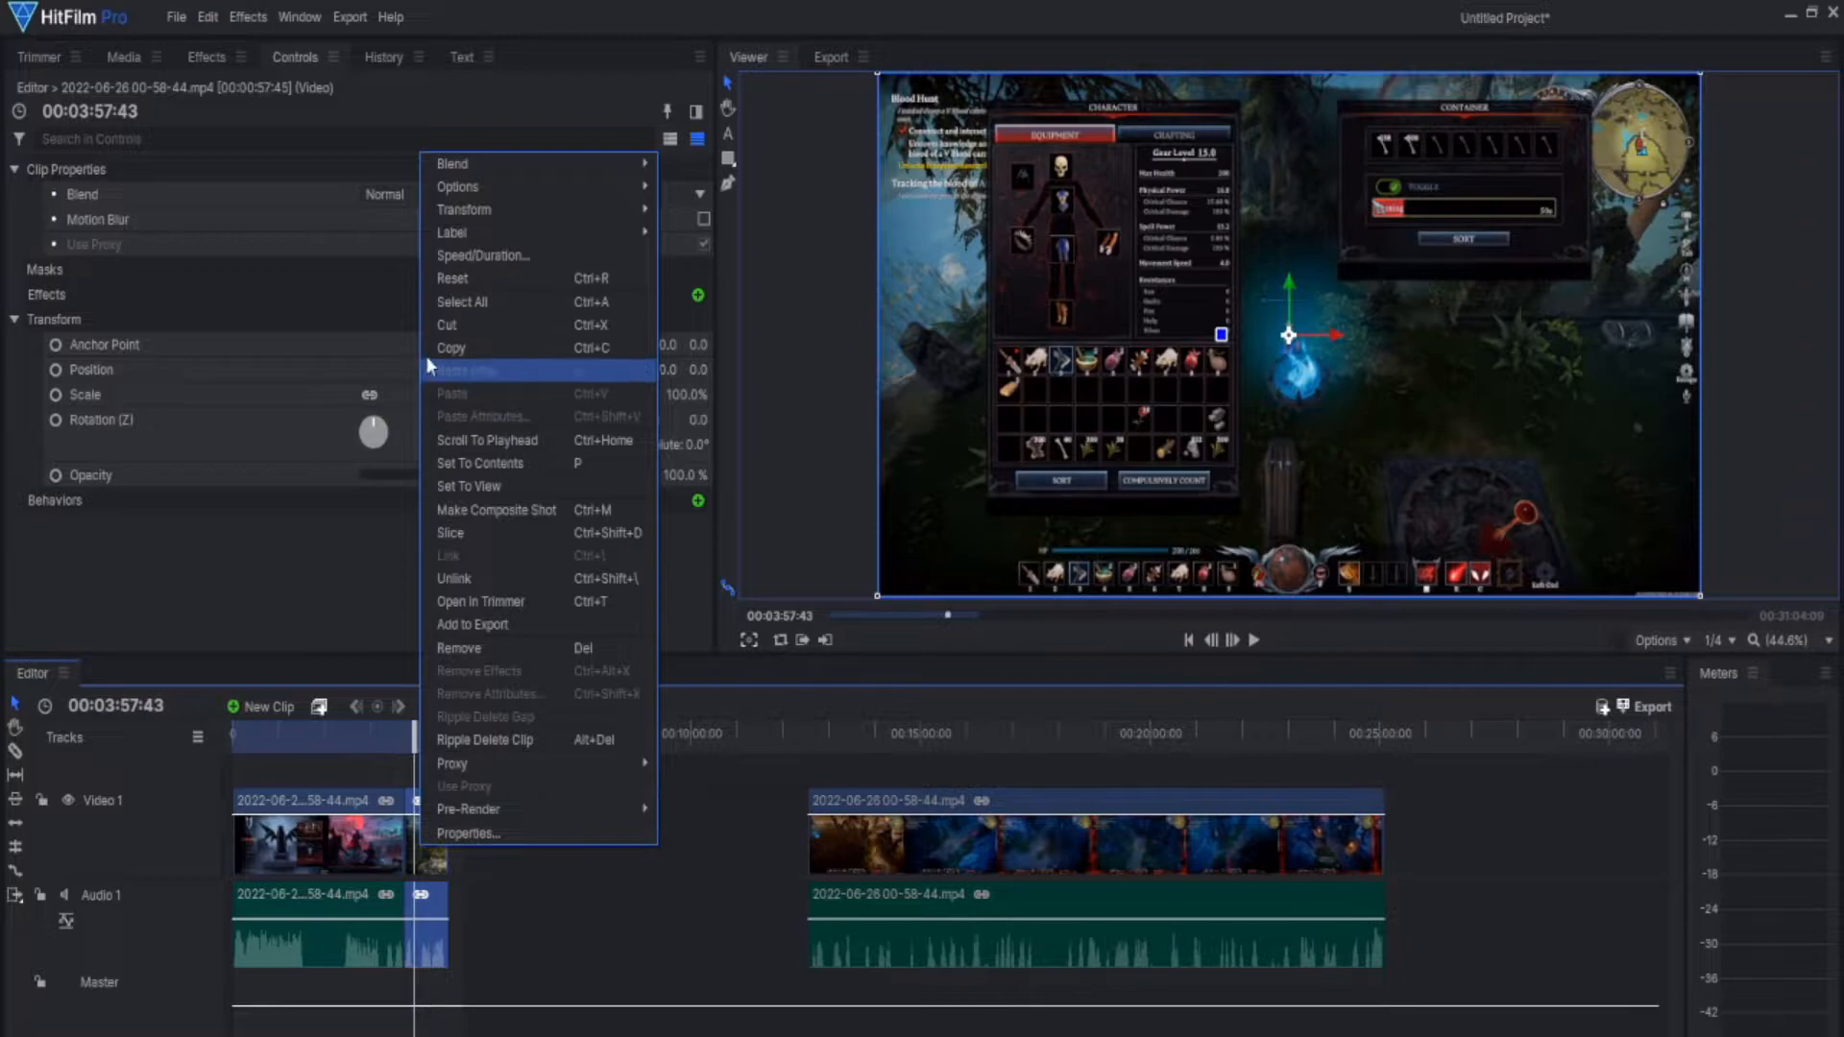
{"action": "left_click", "coordinate": [449, 261]}
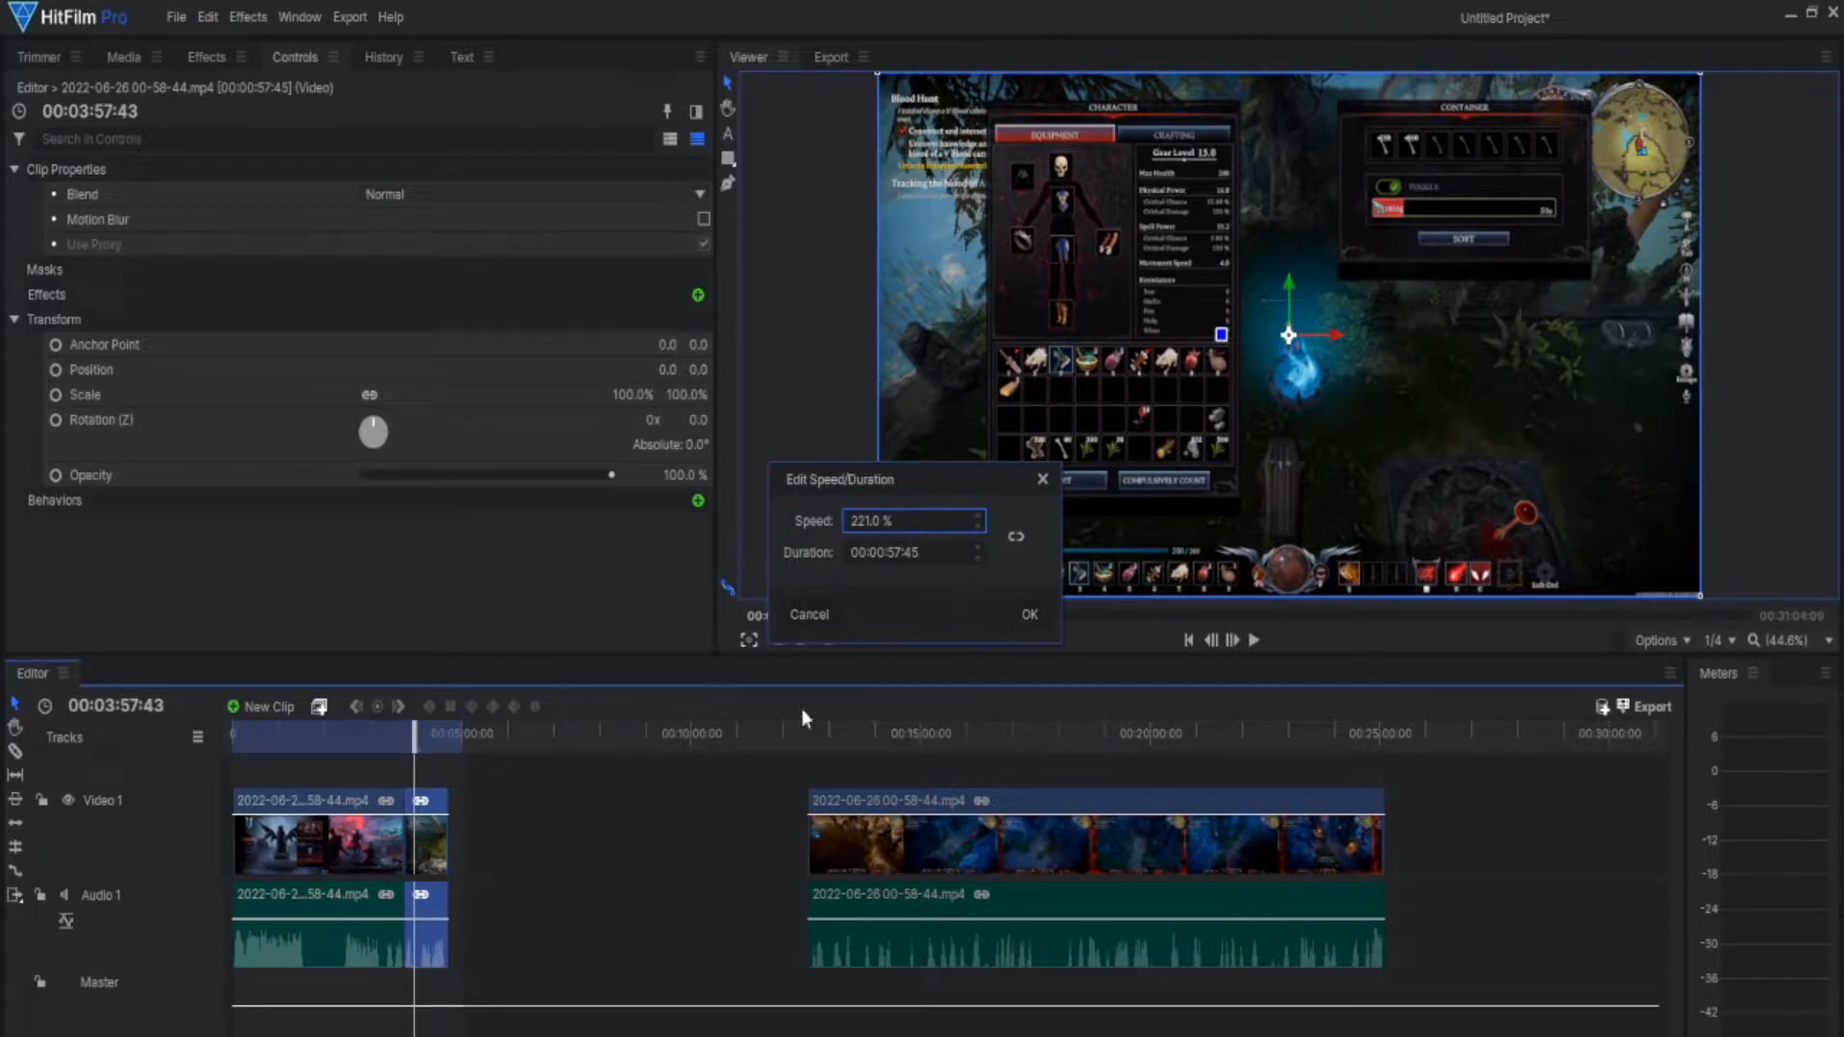
{"action": "left_click", "coordinate": [1029, 615]}
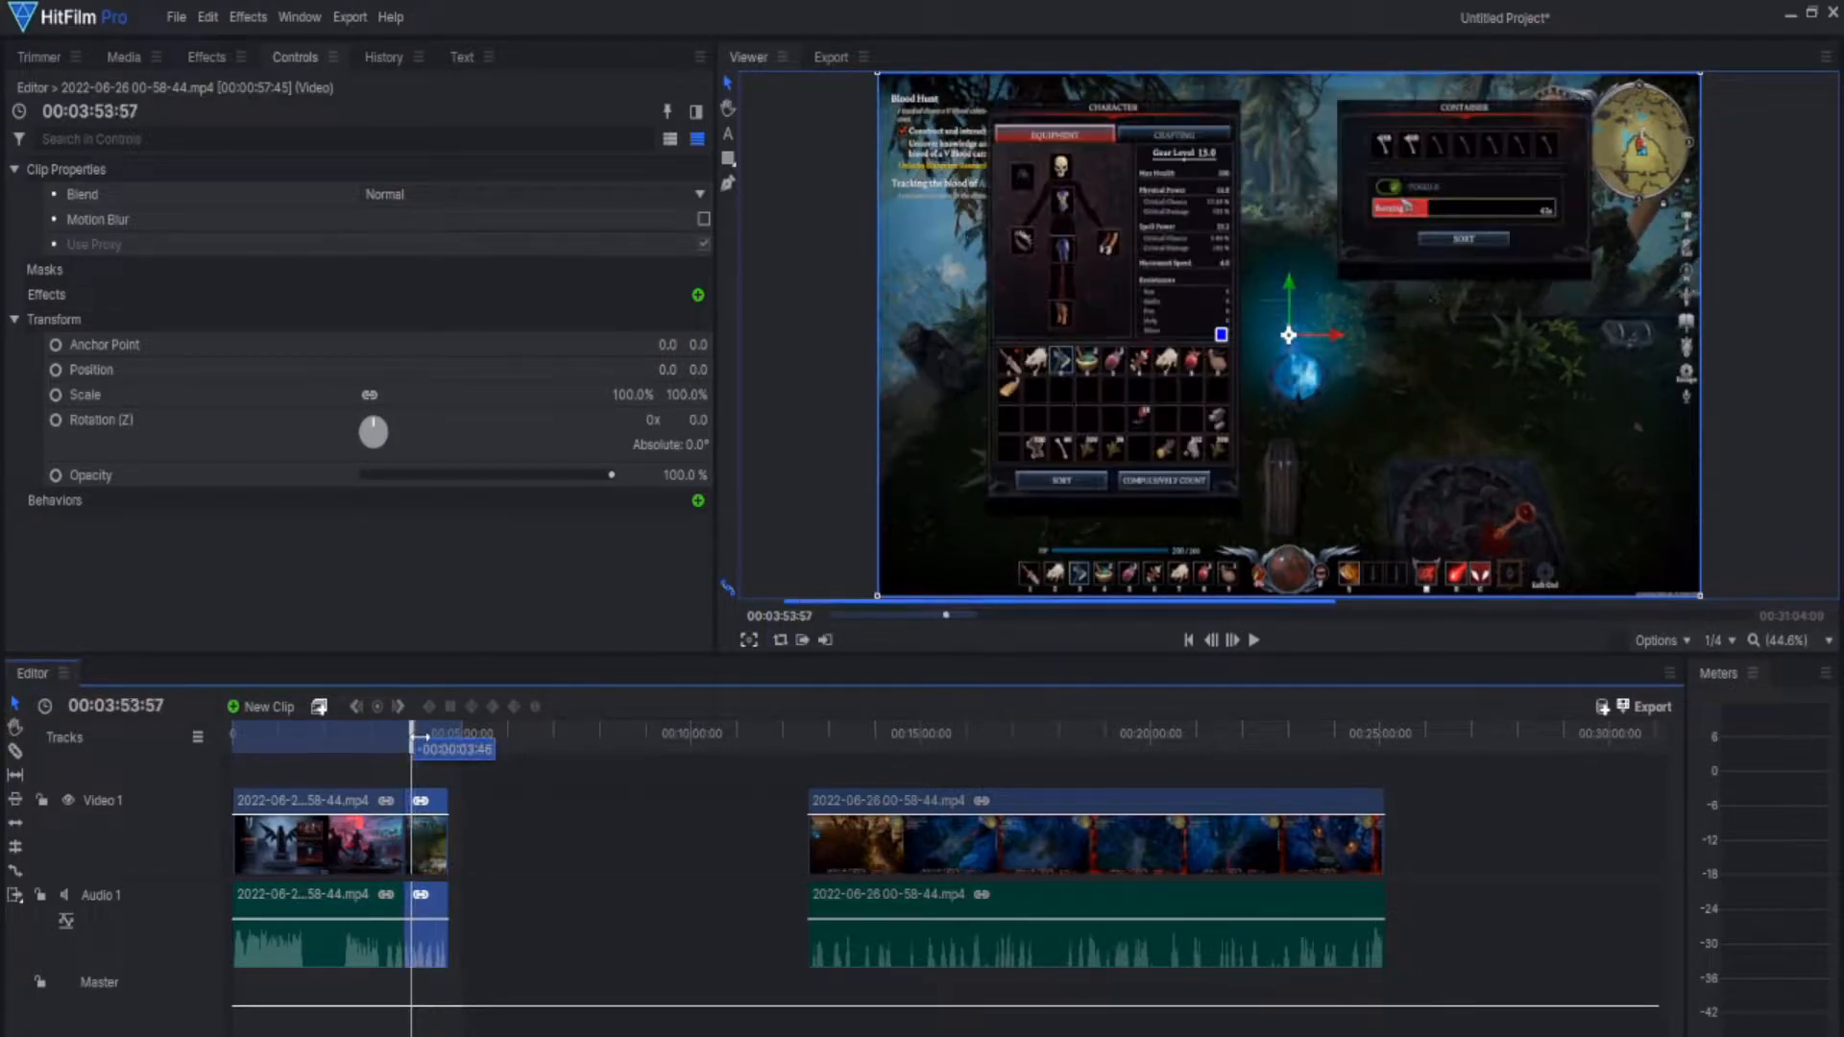
{"action": "left_click", "coordinate": [1254, 640]}
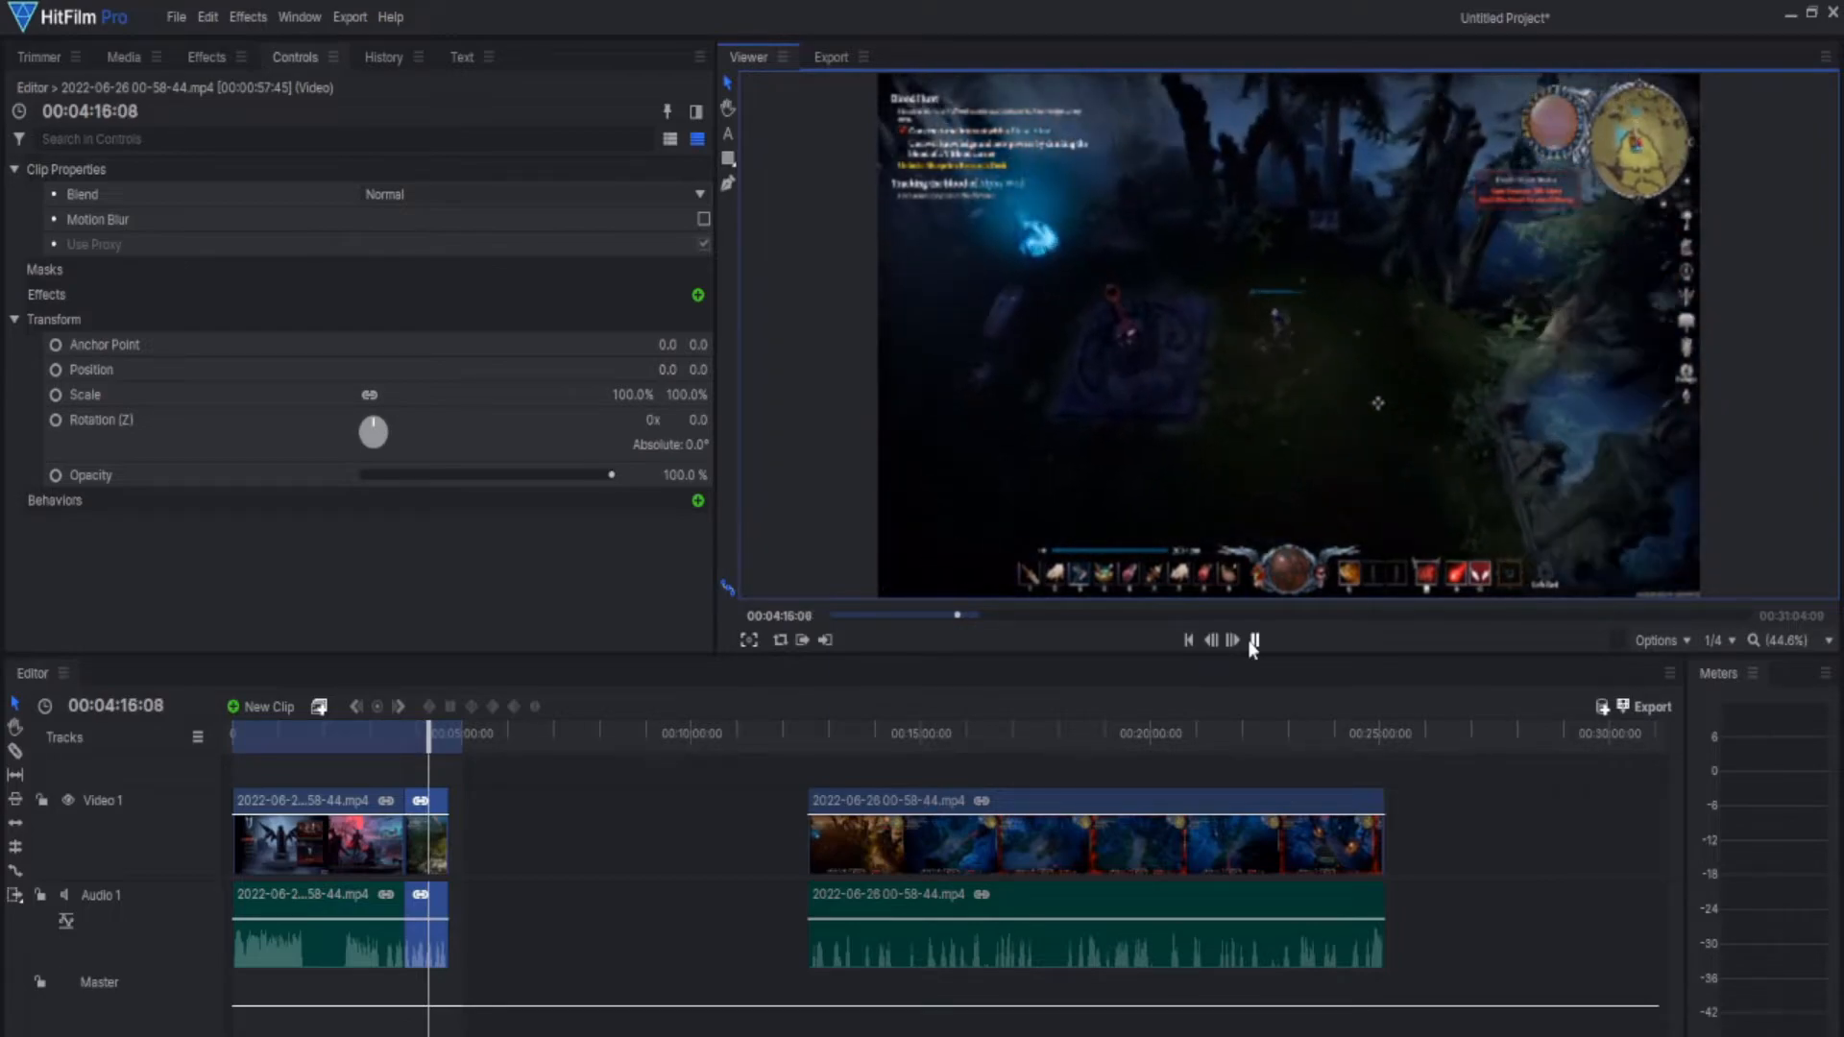
{"action": "left_click", "coordinate": [1254, 640]}
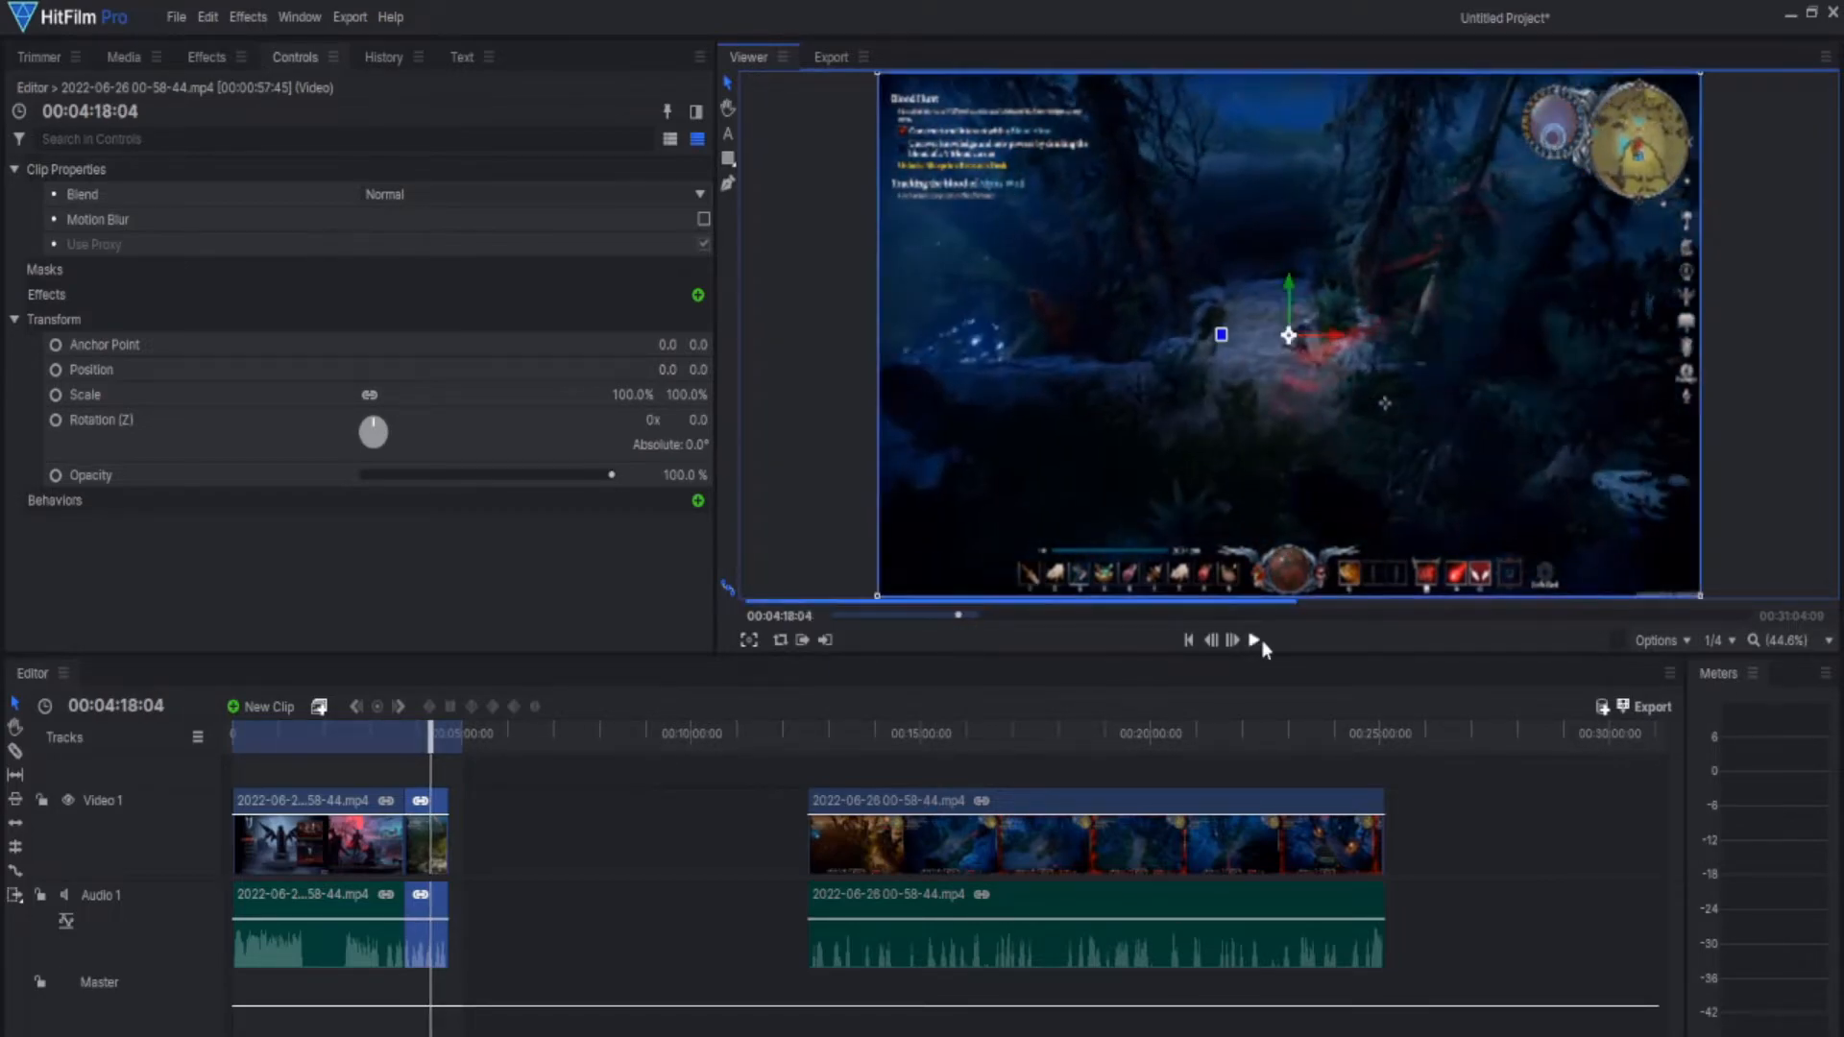
Set the middle clip's speed to 510% and preview it from the start of the clip
{"action": "right_click", "coordinate": [435, 835]}
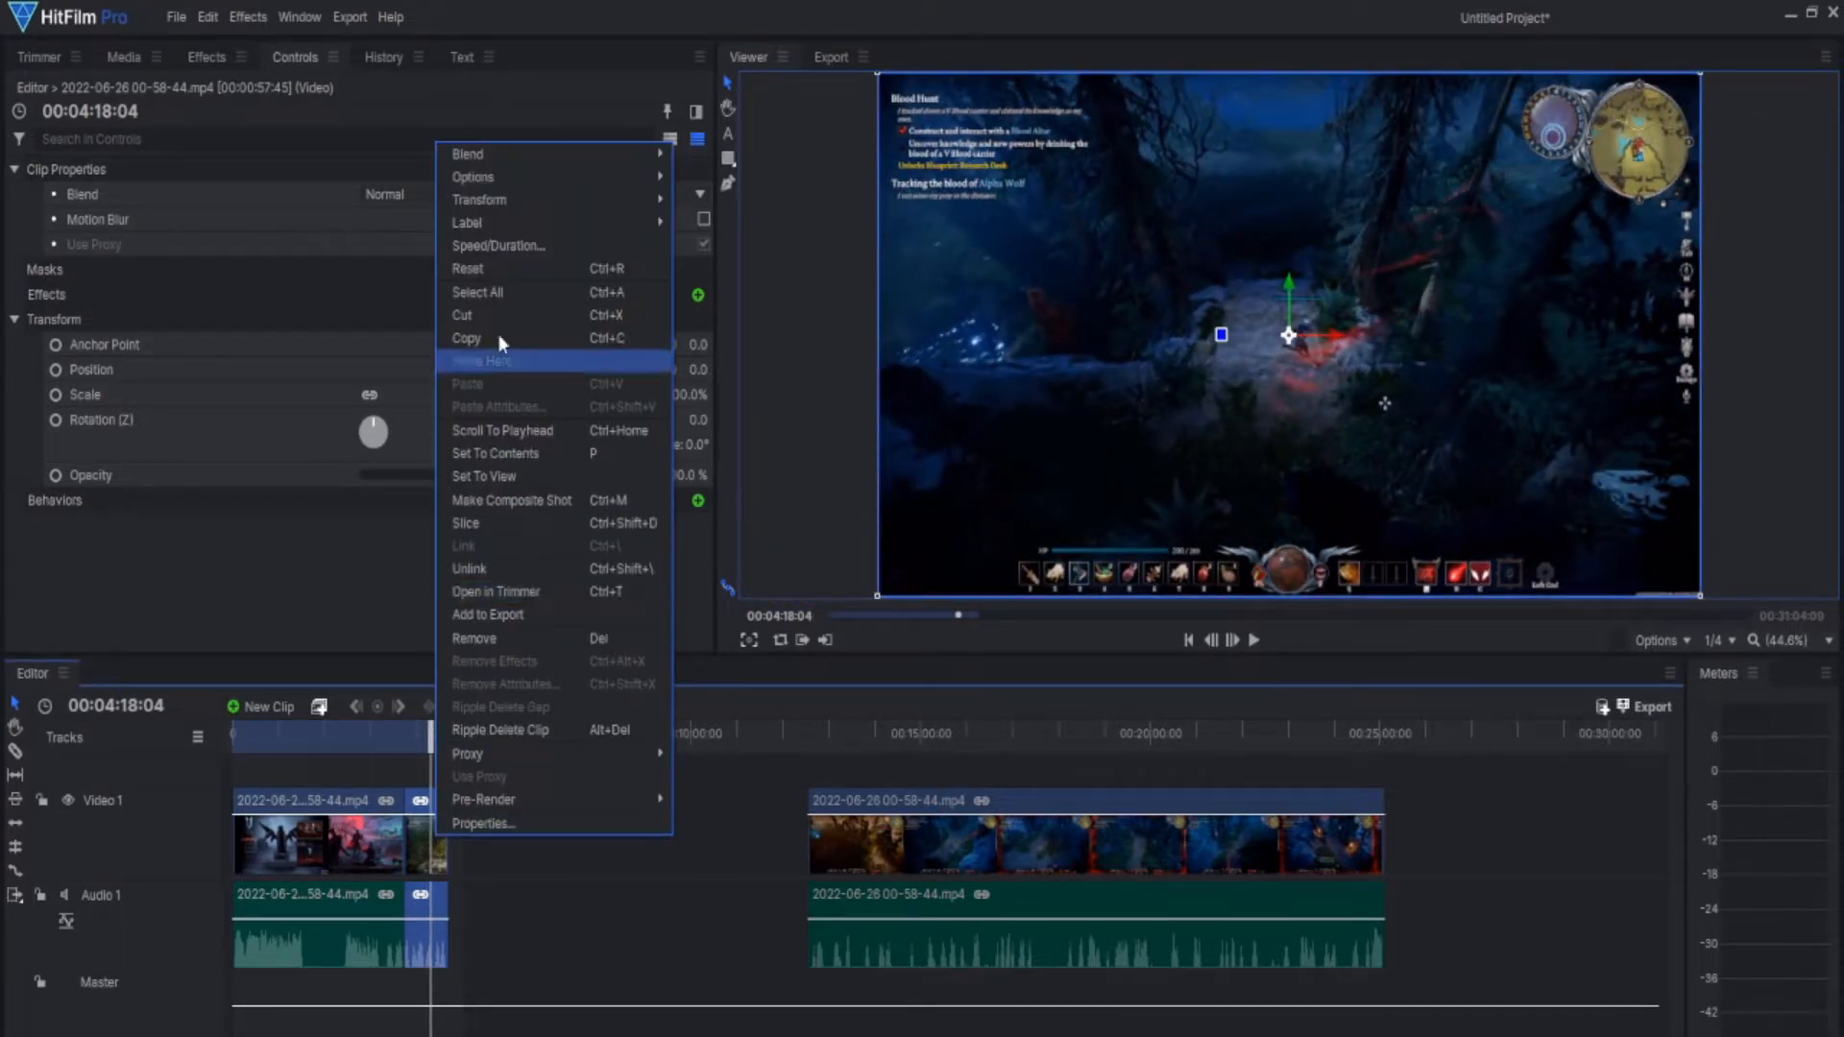
{"action": "left_click", "coordinate": [480, 255]}
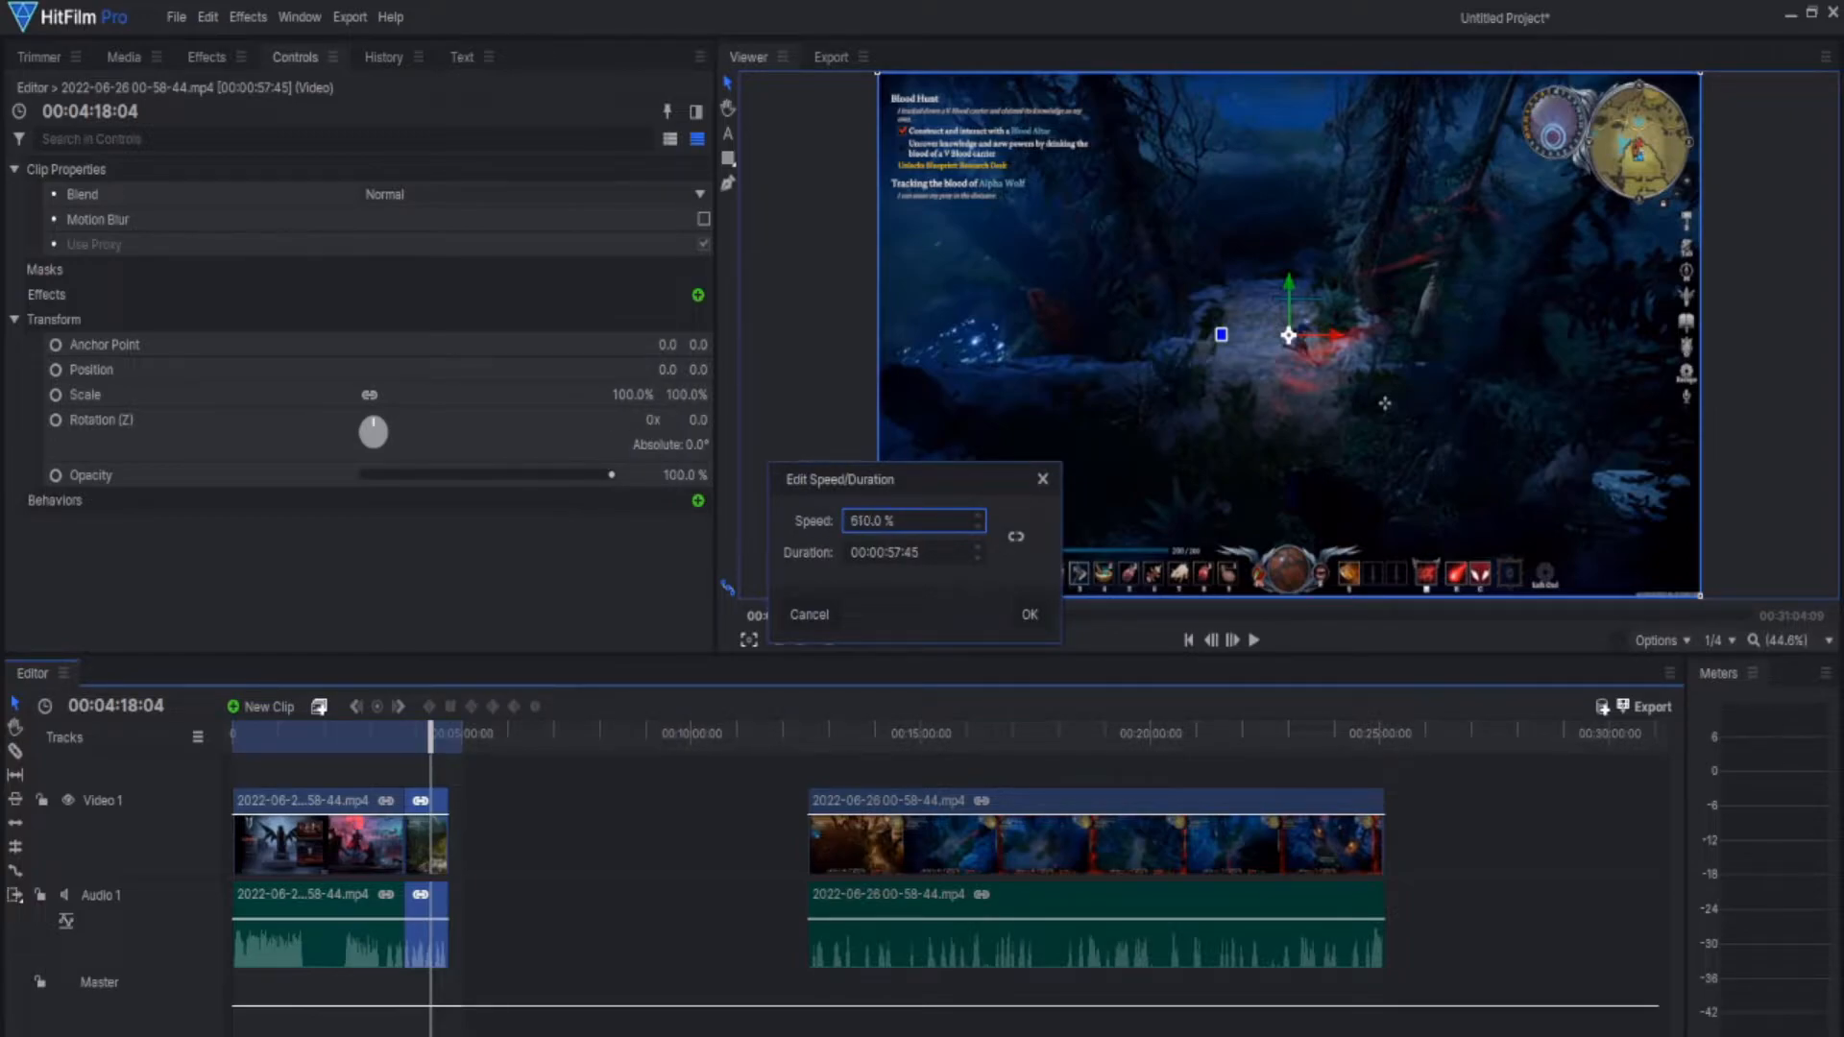
{"action": "left_click", "coordinate": [1023, 611]}
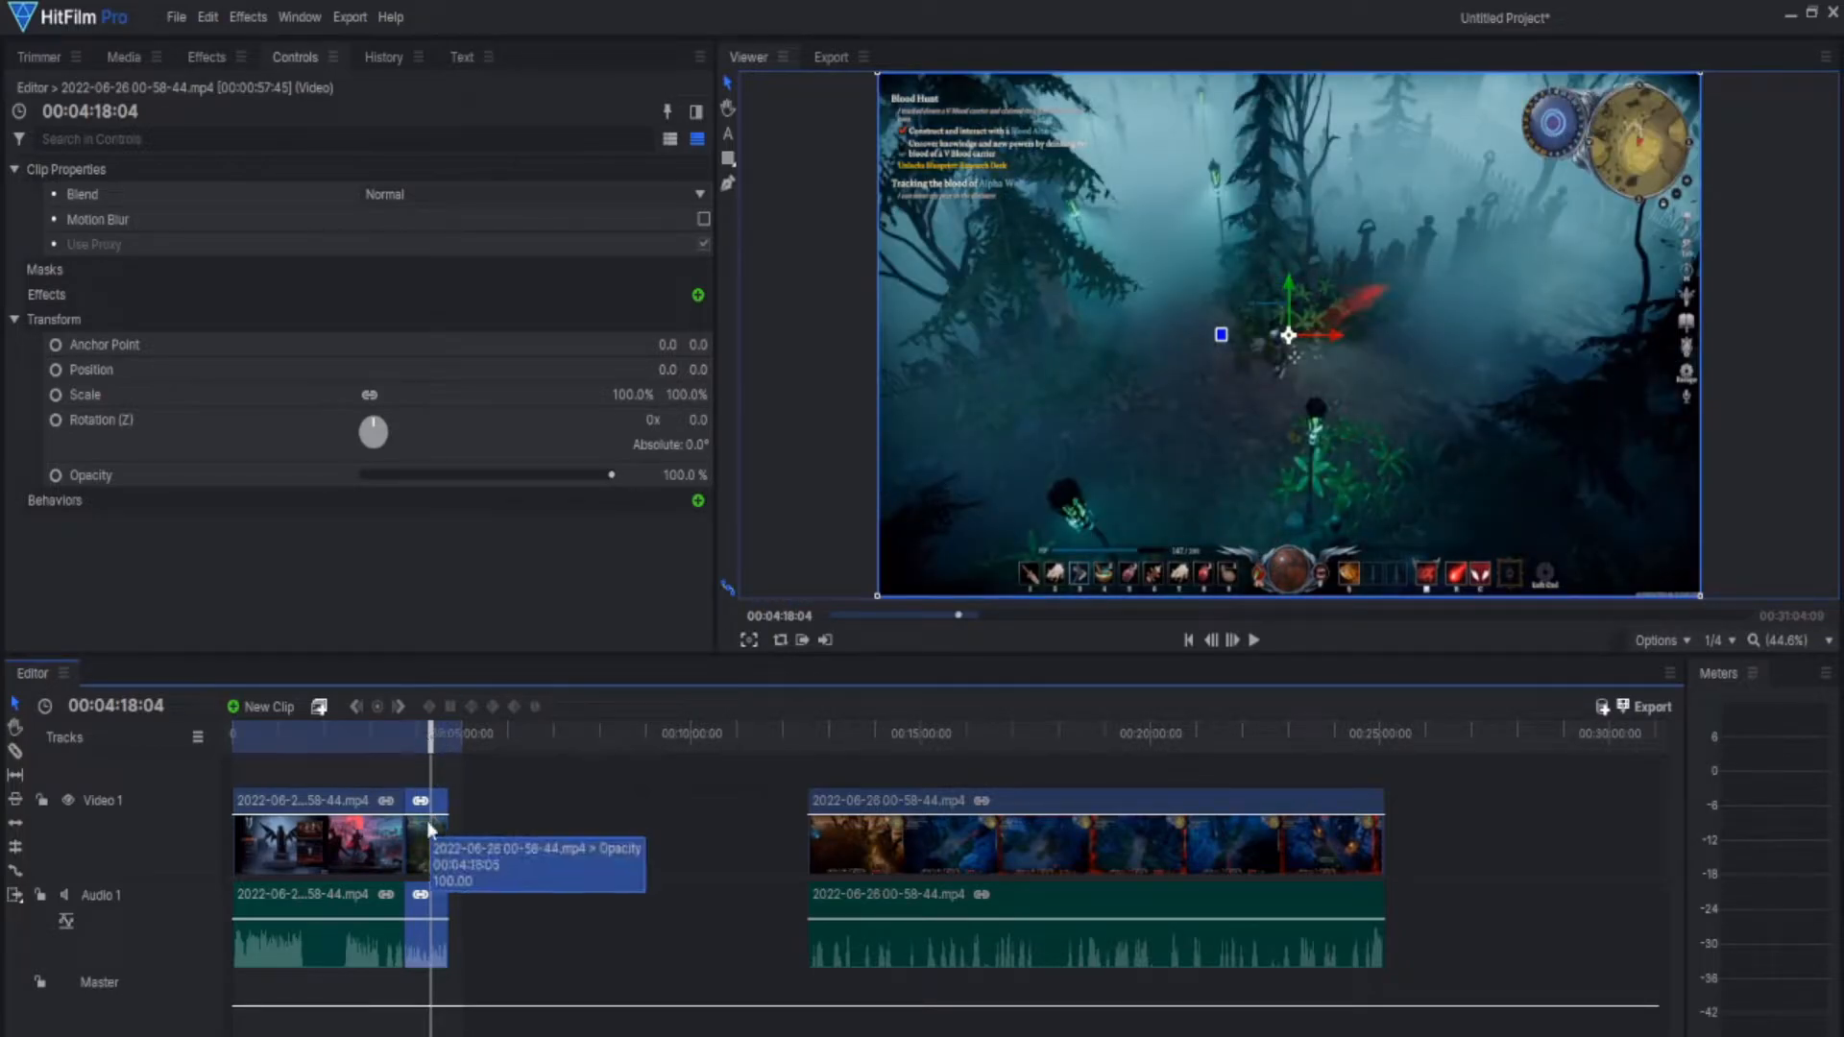
{"action": "left_click", "coordinate": [404, 737]}
{"action": "left_click", "coordinate": [1255, 638]}
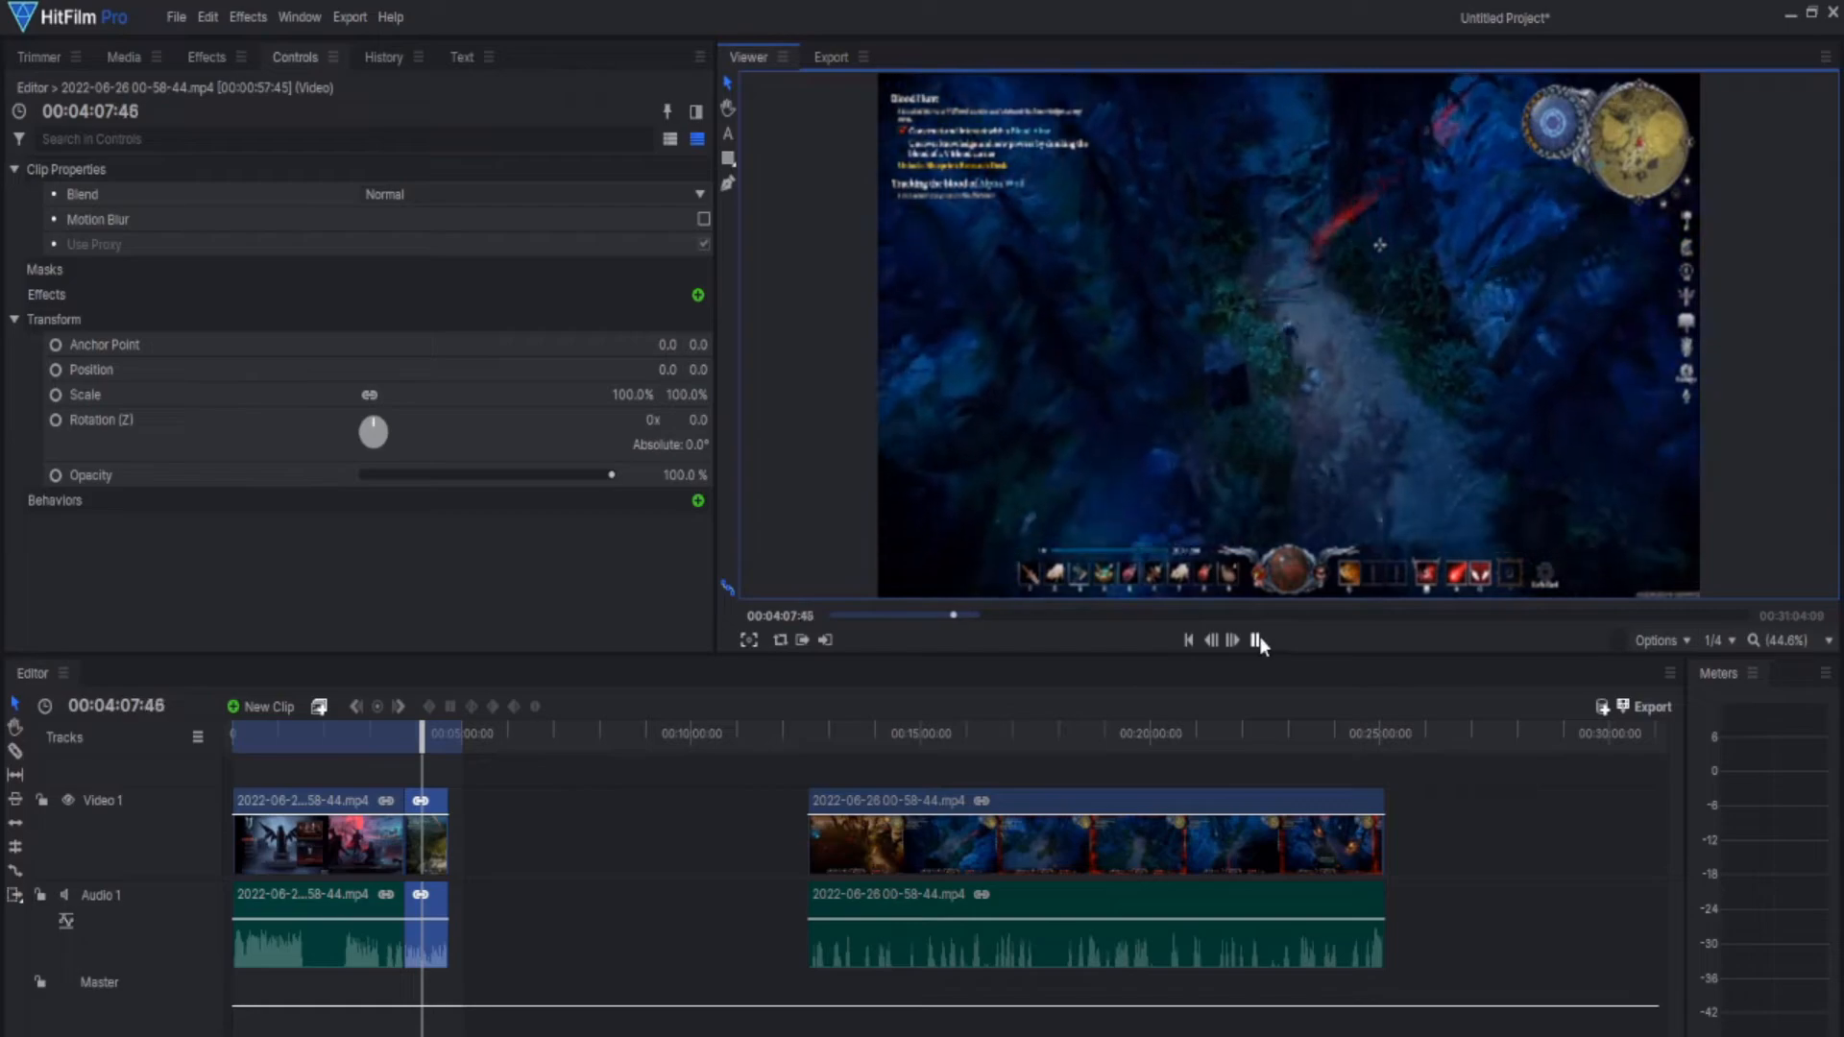
{"action": "key", "text": "space"}
Set the middle clip's speed to 810% and scrub through it to check the footage
{"action": "left_click_drag", "start_coordinate": [423, 740], "coordinate": [435, 747]}
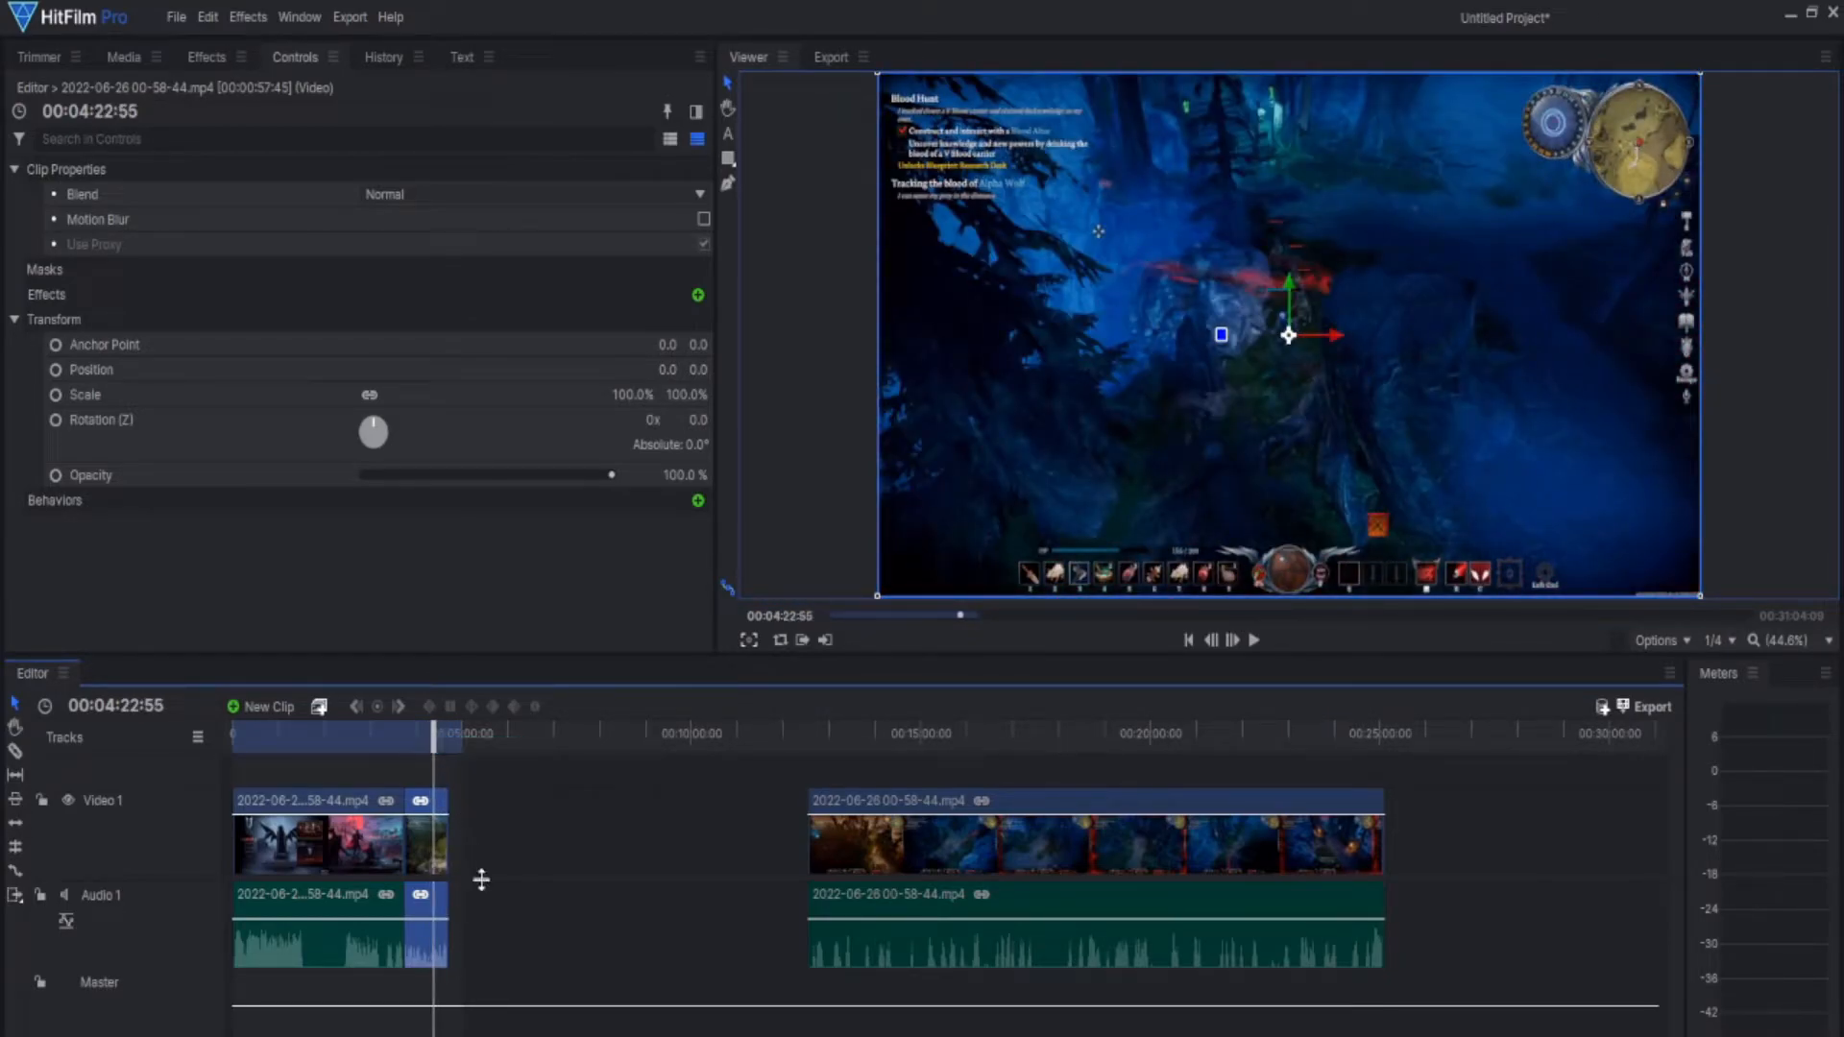
{"action": "scroll", "coordinate": [470, 929], "scroll_direction": "up", "scroll_amount": 5}
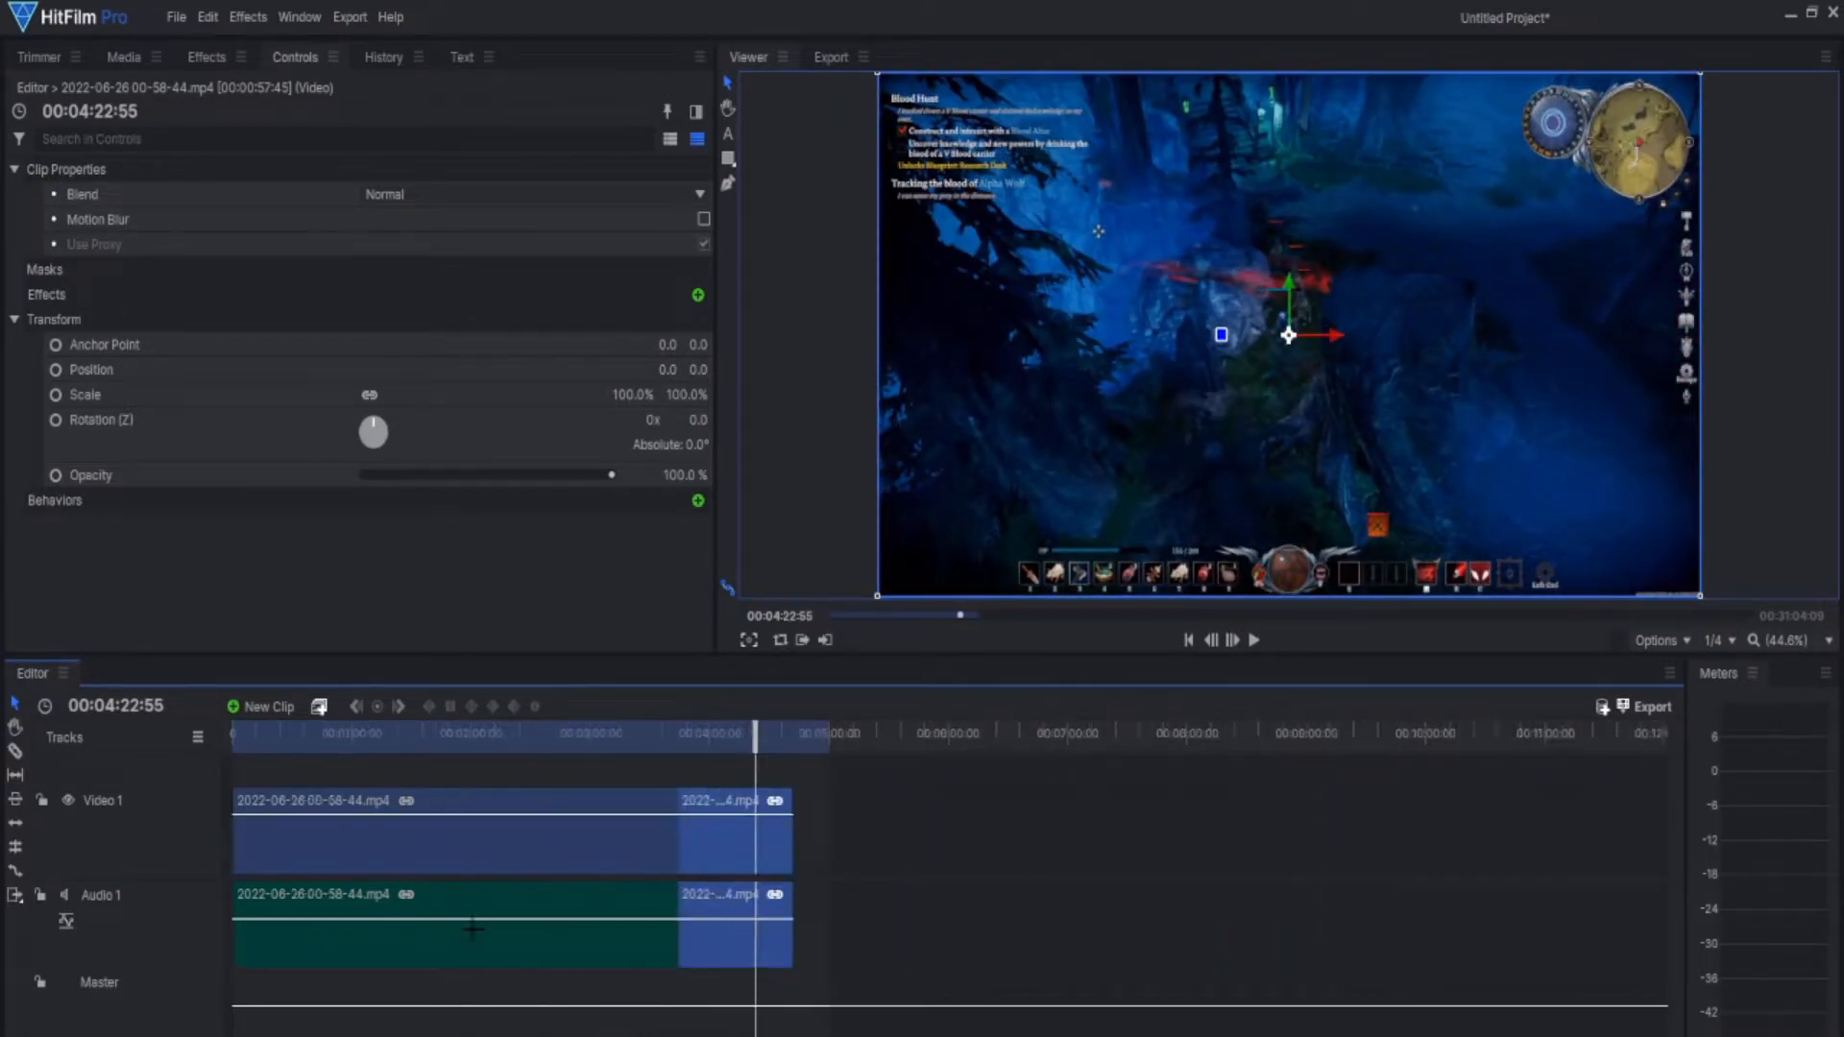
{"action": "left_click_drag", "start_coordinate": [956, 742], "coordinate": [1292, 787]}
{"action": "left_click_drag", "start_coordinate": [1279, 788], "coordinate": [1278, 788]}
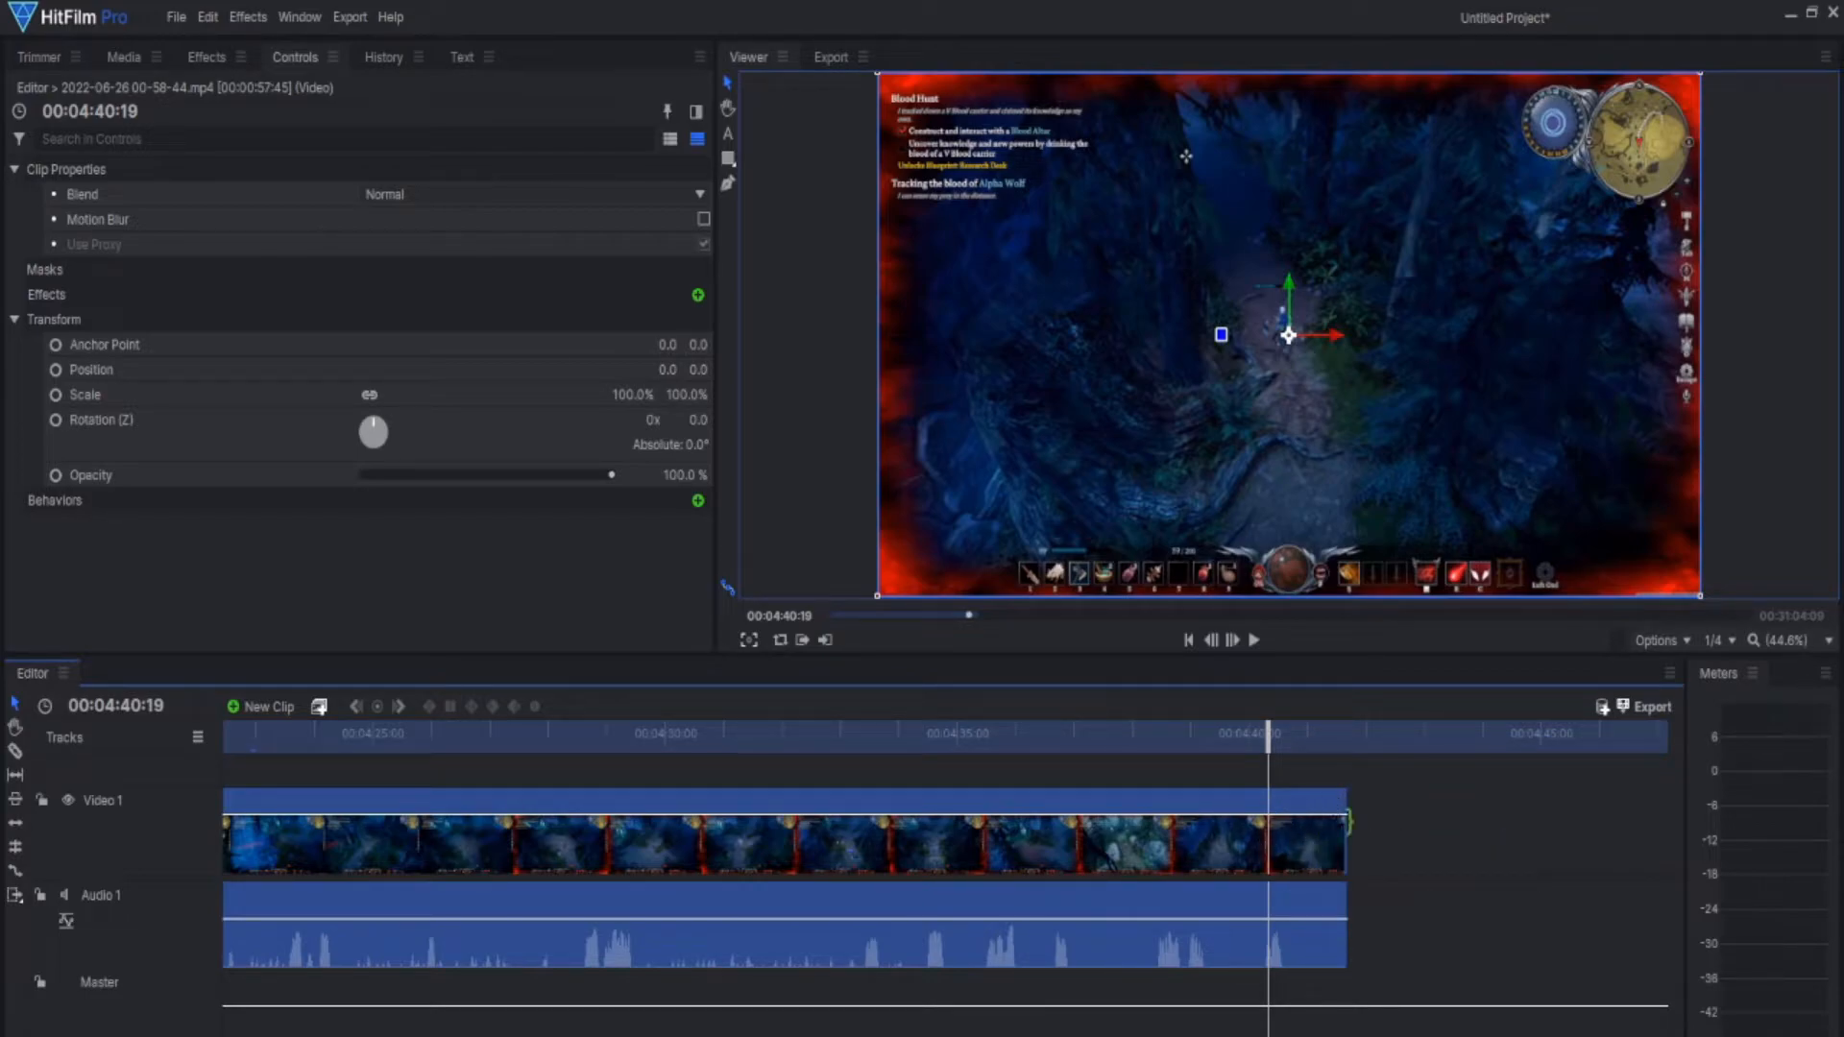
{"action": "right_click", "coordinate": [1081, 843]}
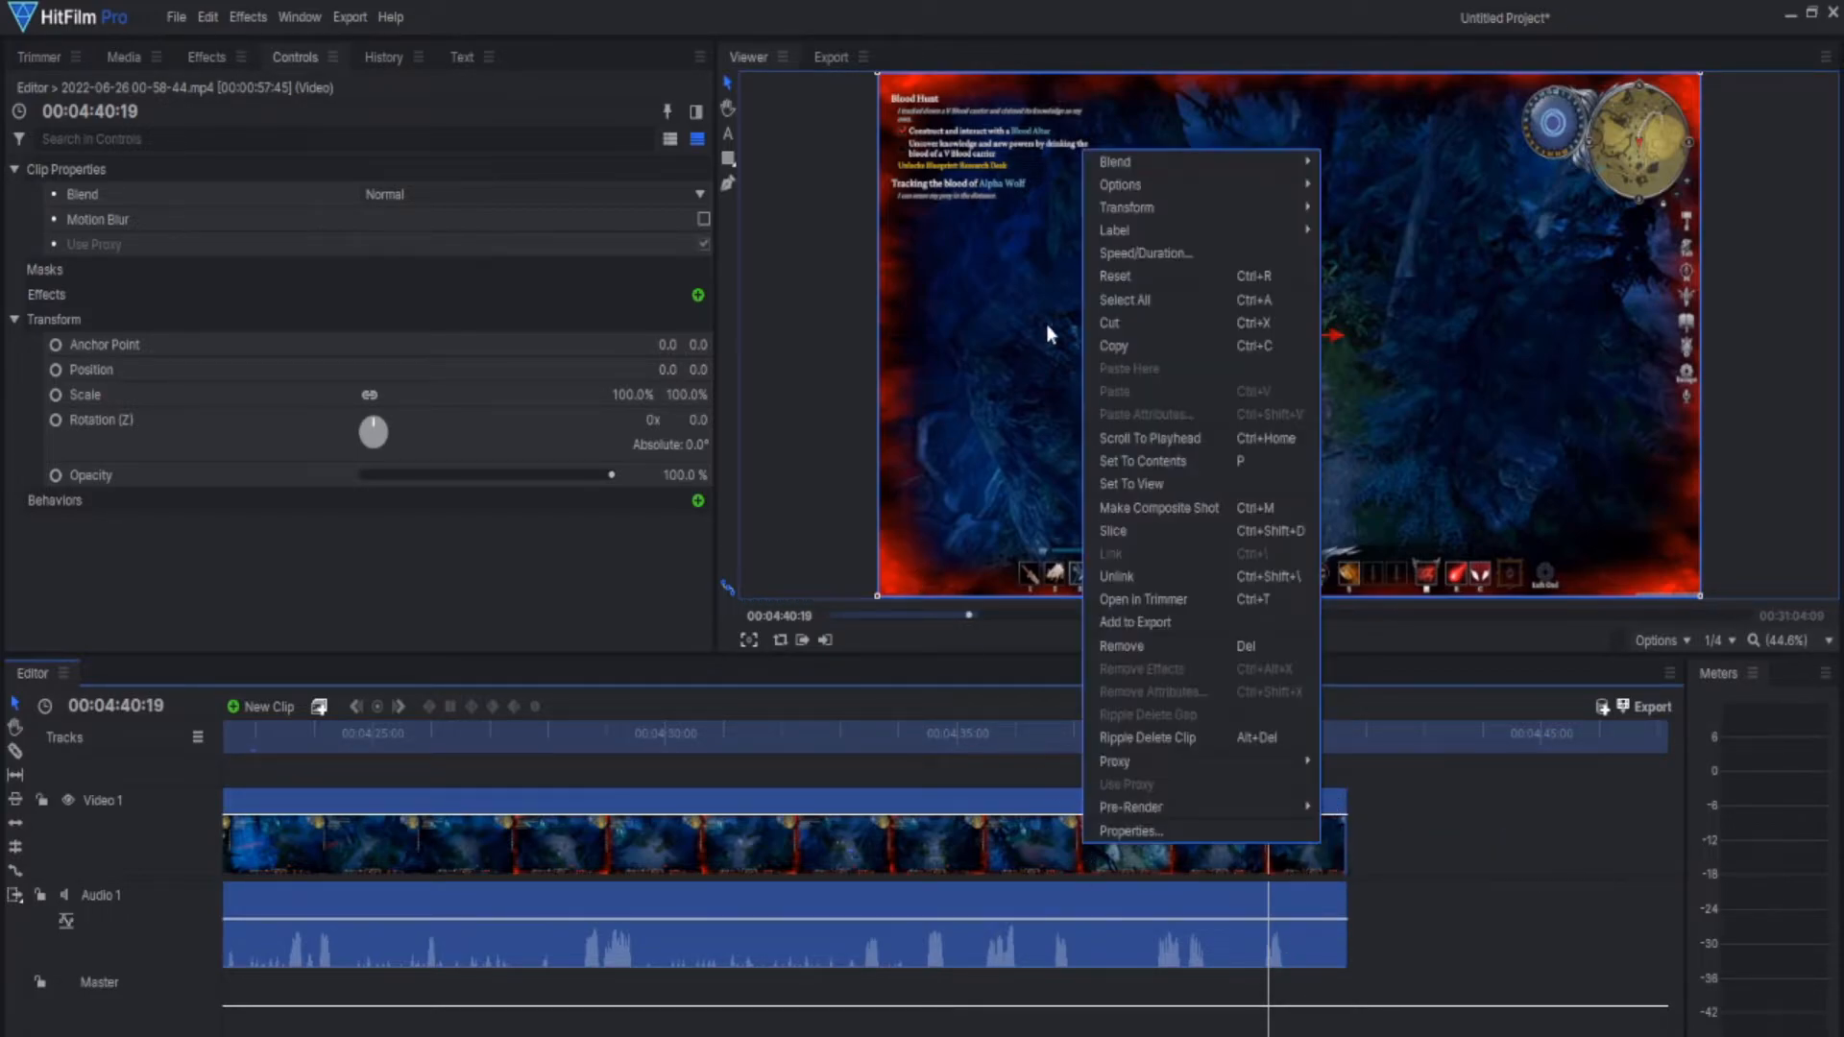
{"action": "left_click", "coordinate": [1124, 253]}
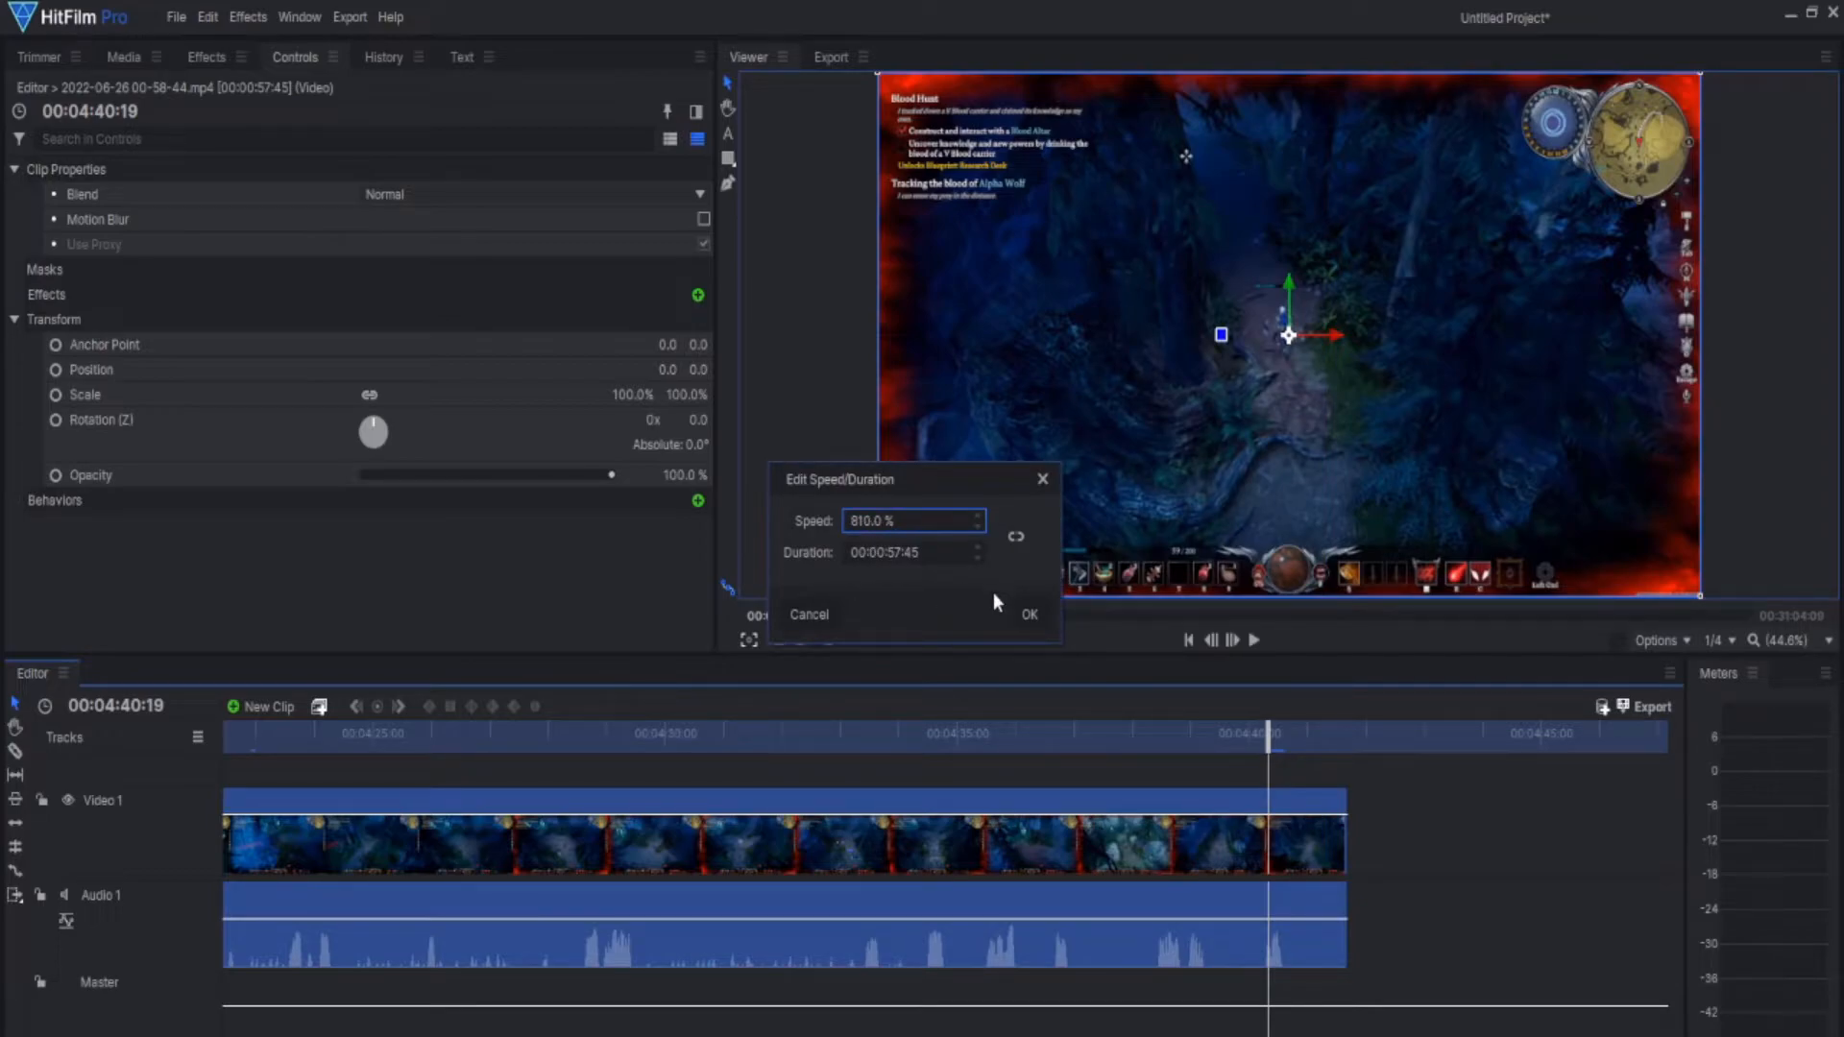
{"action": "left_click", "coordinate": [1030, 613]}
{"action": "left_click_drag", "start_coordinate": [1254, 730], "coordinate": [1289, 699]}
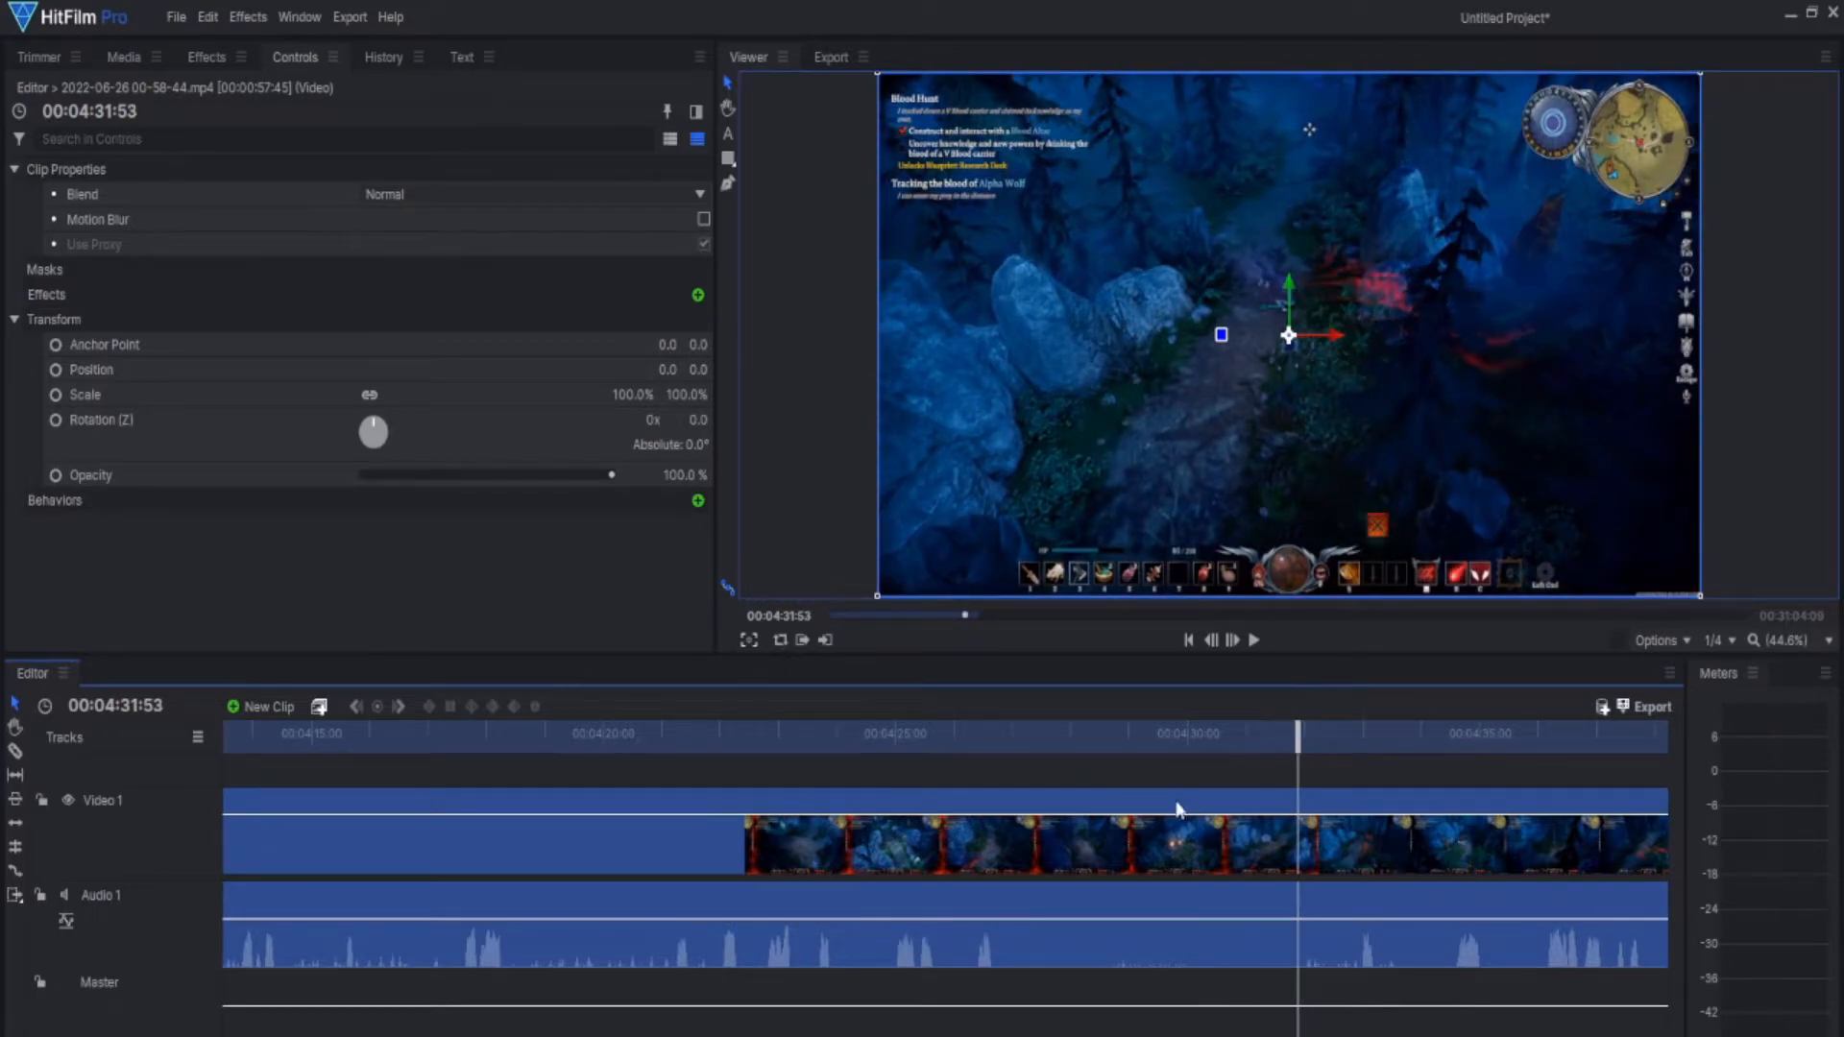
Move the last clip back against the end of the middle clip and play across the cut
{"action": "scroll", "coordinate": [1169, 820], "scroll_direction": "down", "scroll_amount": 10}
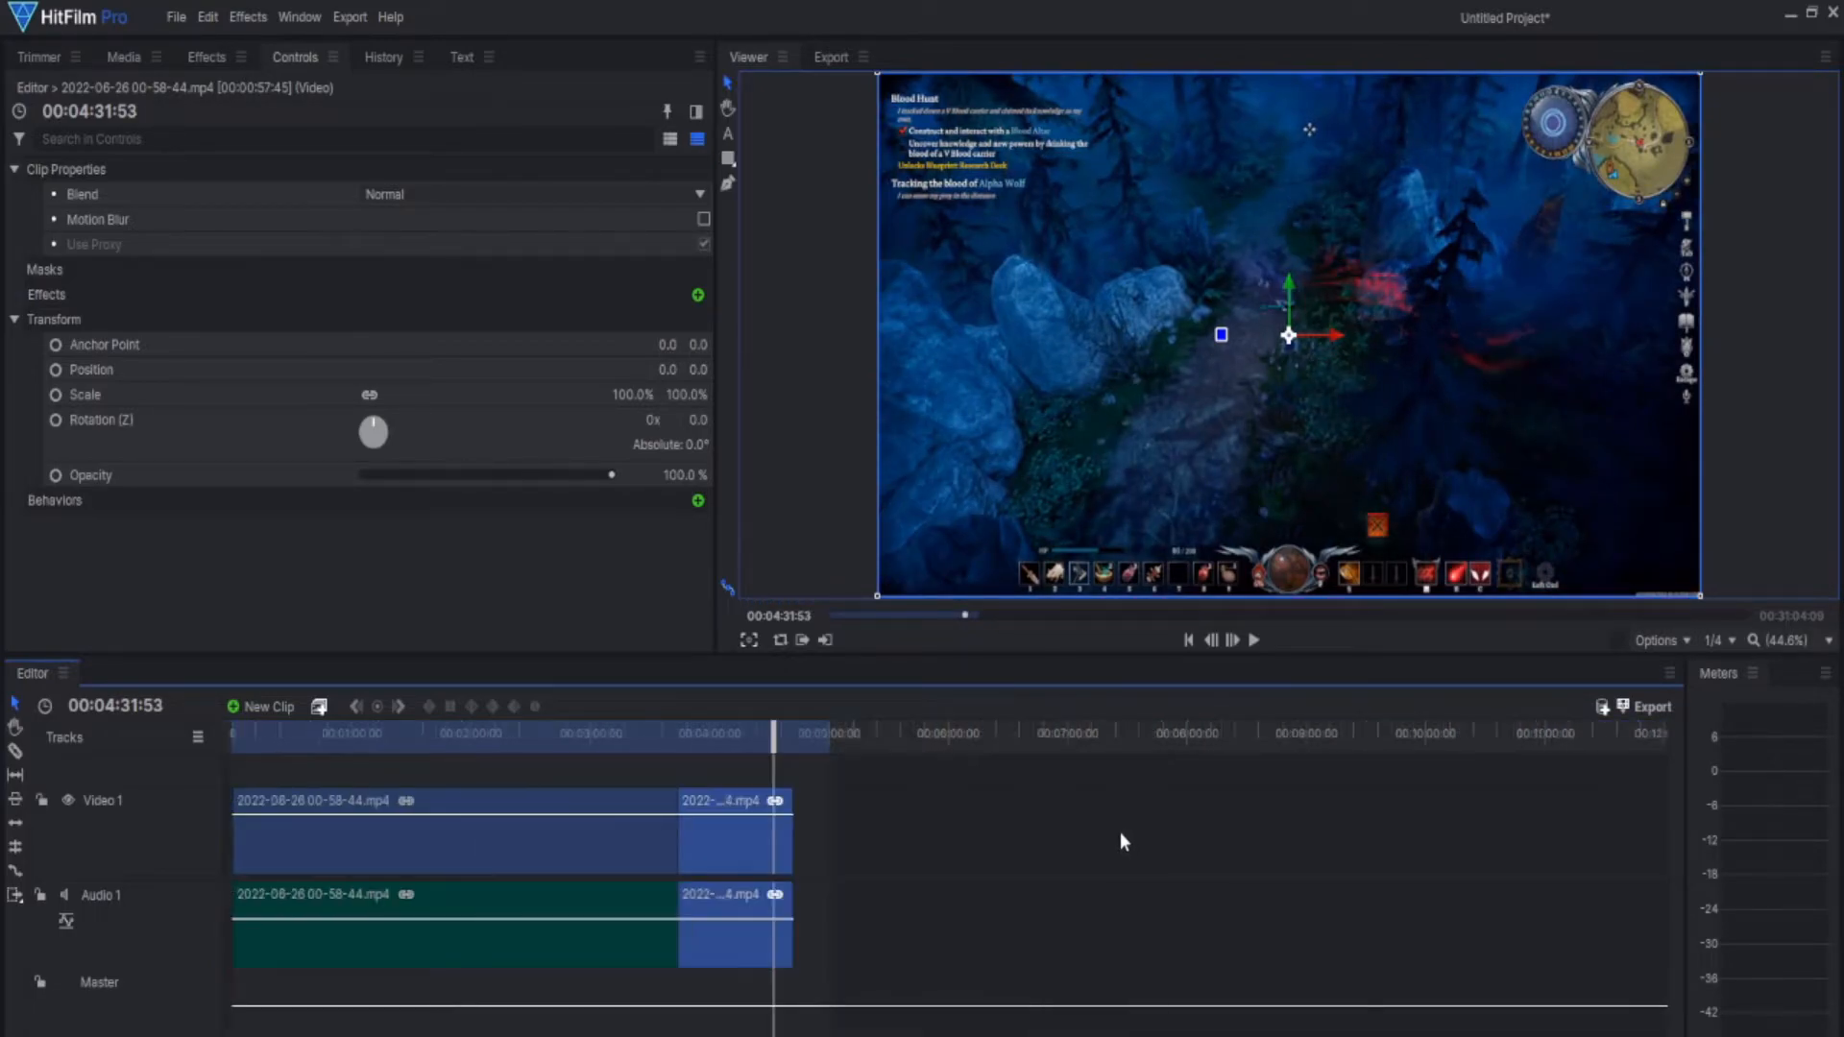
{"action": "scroll", "coordinate": [1120, 833], "scroll_direction": "down", "scroll_amount": 3}
{"action": "left_click_drag", "start_coordinate": [1159, 818], "coordinate": [605, 821]}
{"action": "mouse_move", "coordinate": [535, 733]}
{"action": "left_mouse_down"}
{"action": "mouse_move", "coordinate": [486, 732]}
{"action": "mouse_move", "coordinate": [535, 746]}
{"action": "left_mouse_up"}
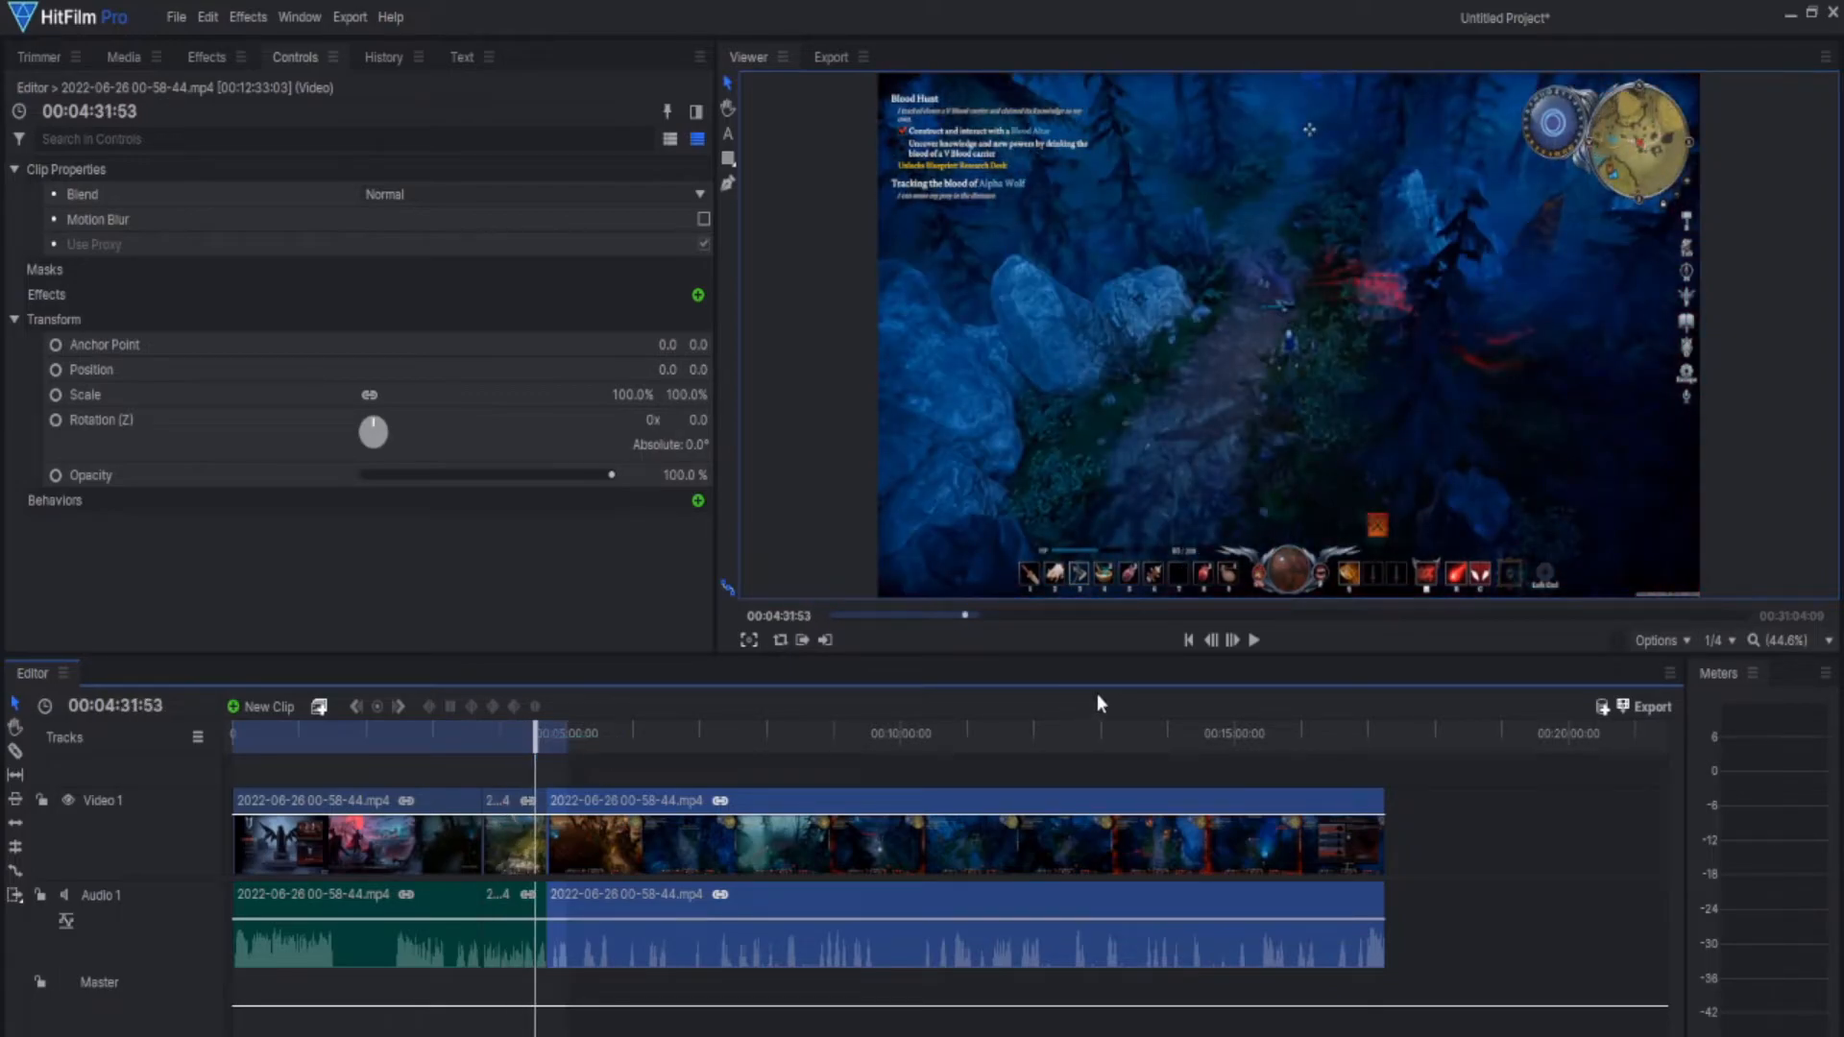
{"action": "left_click", "coordinate": [1253, 641]}
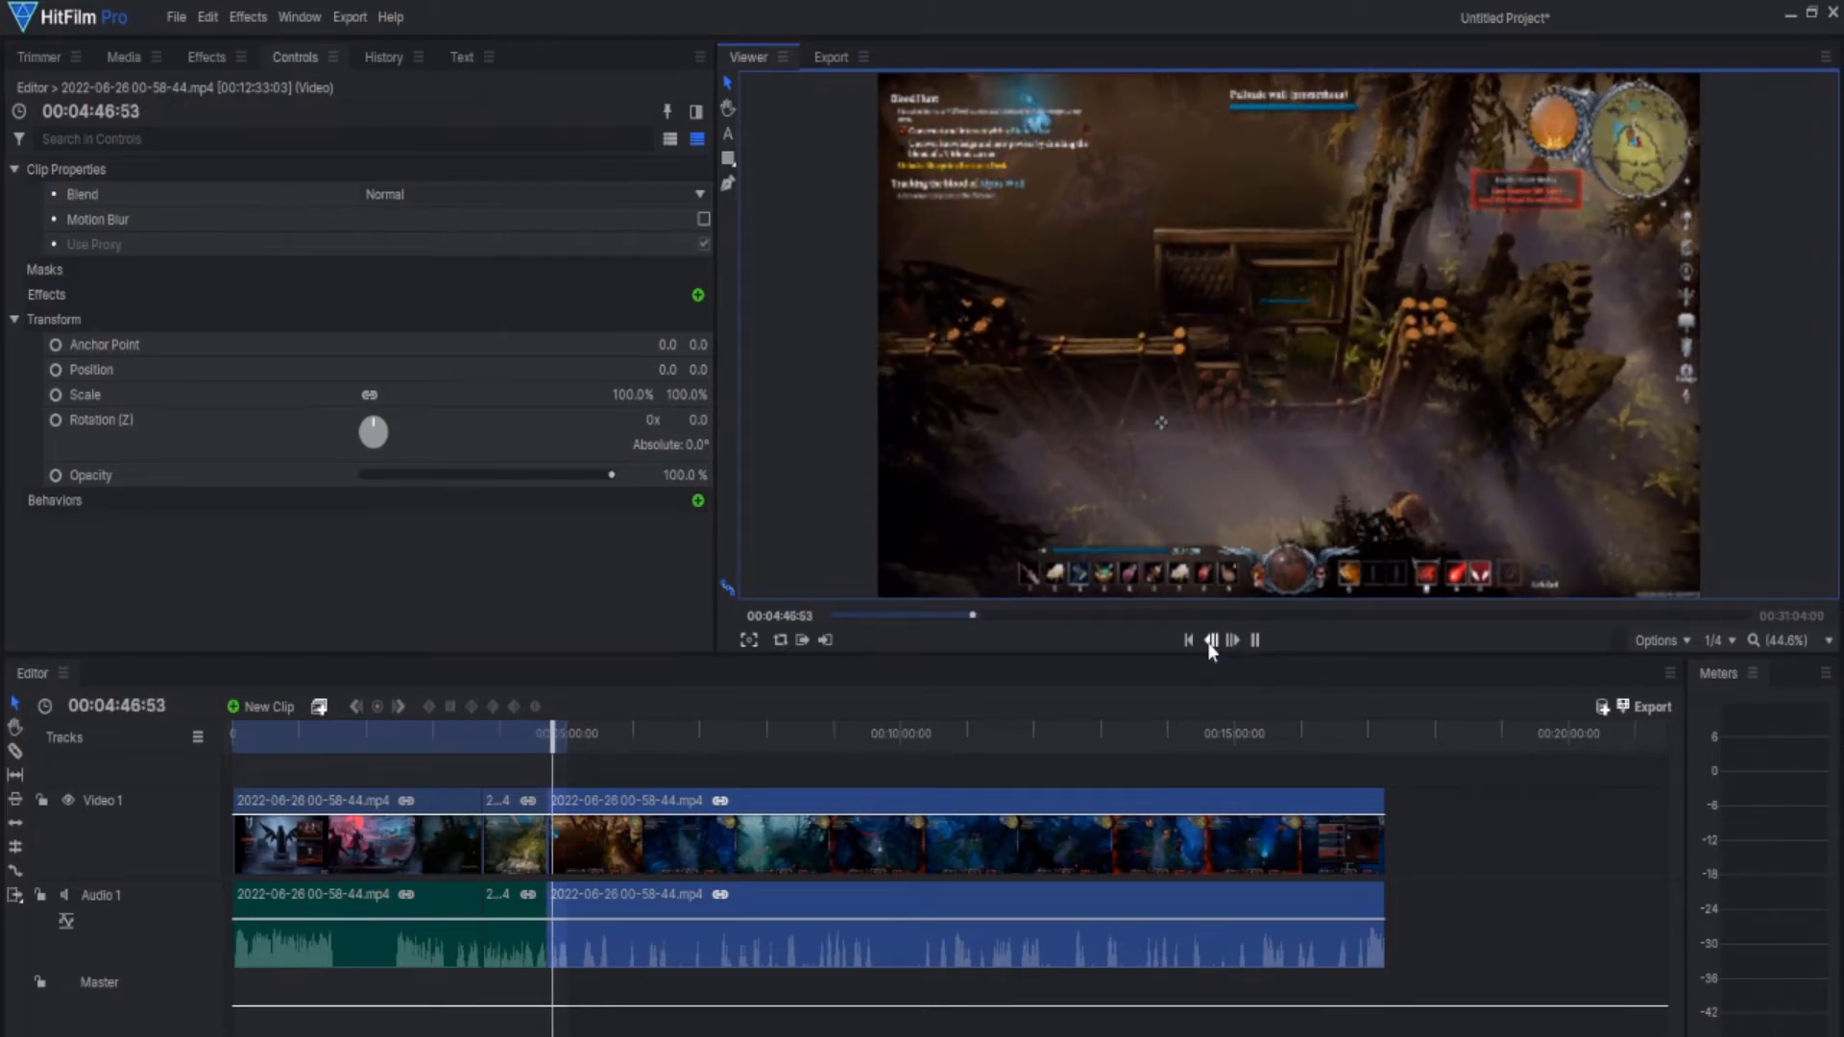
{"action": "left_click", "coordinate": [1251, 639]}
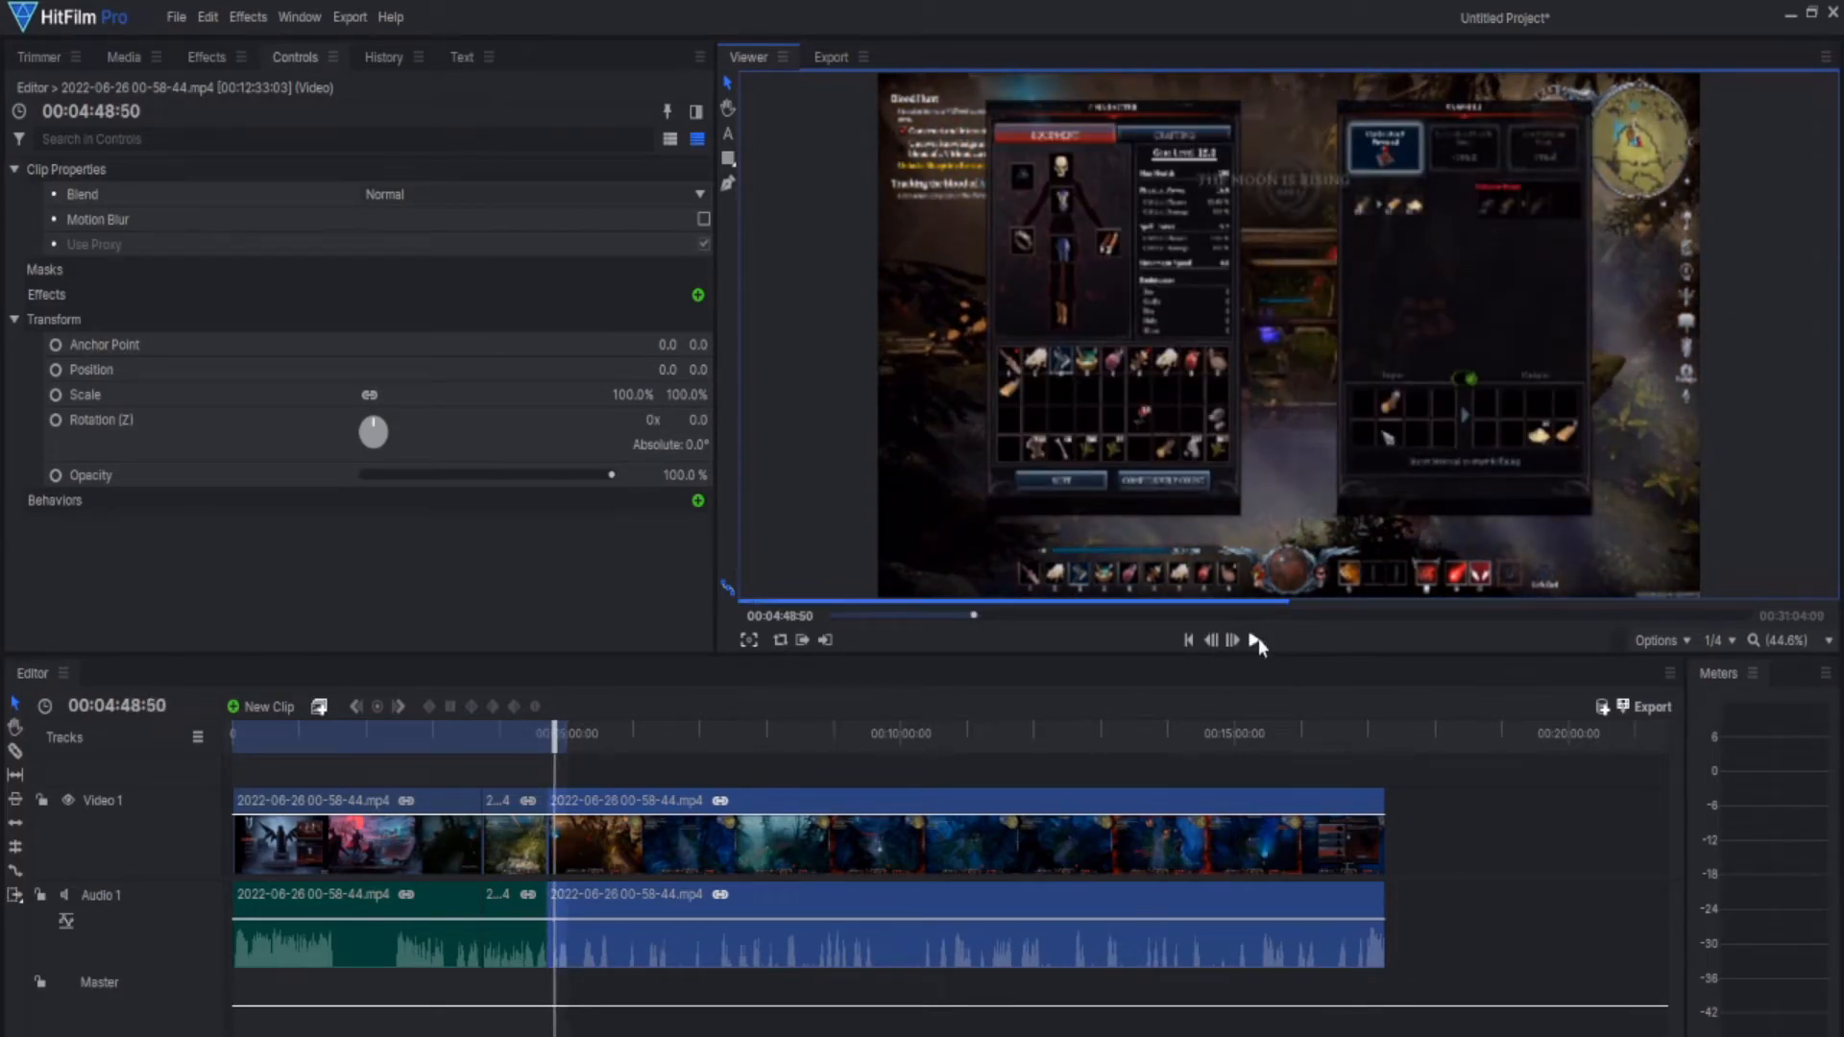
Edit the middle clip's speed again and slice the last clip at about 00:06:50
{"action": "left_click", "coordinate": [597, 737]}
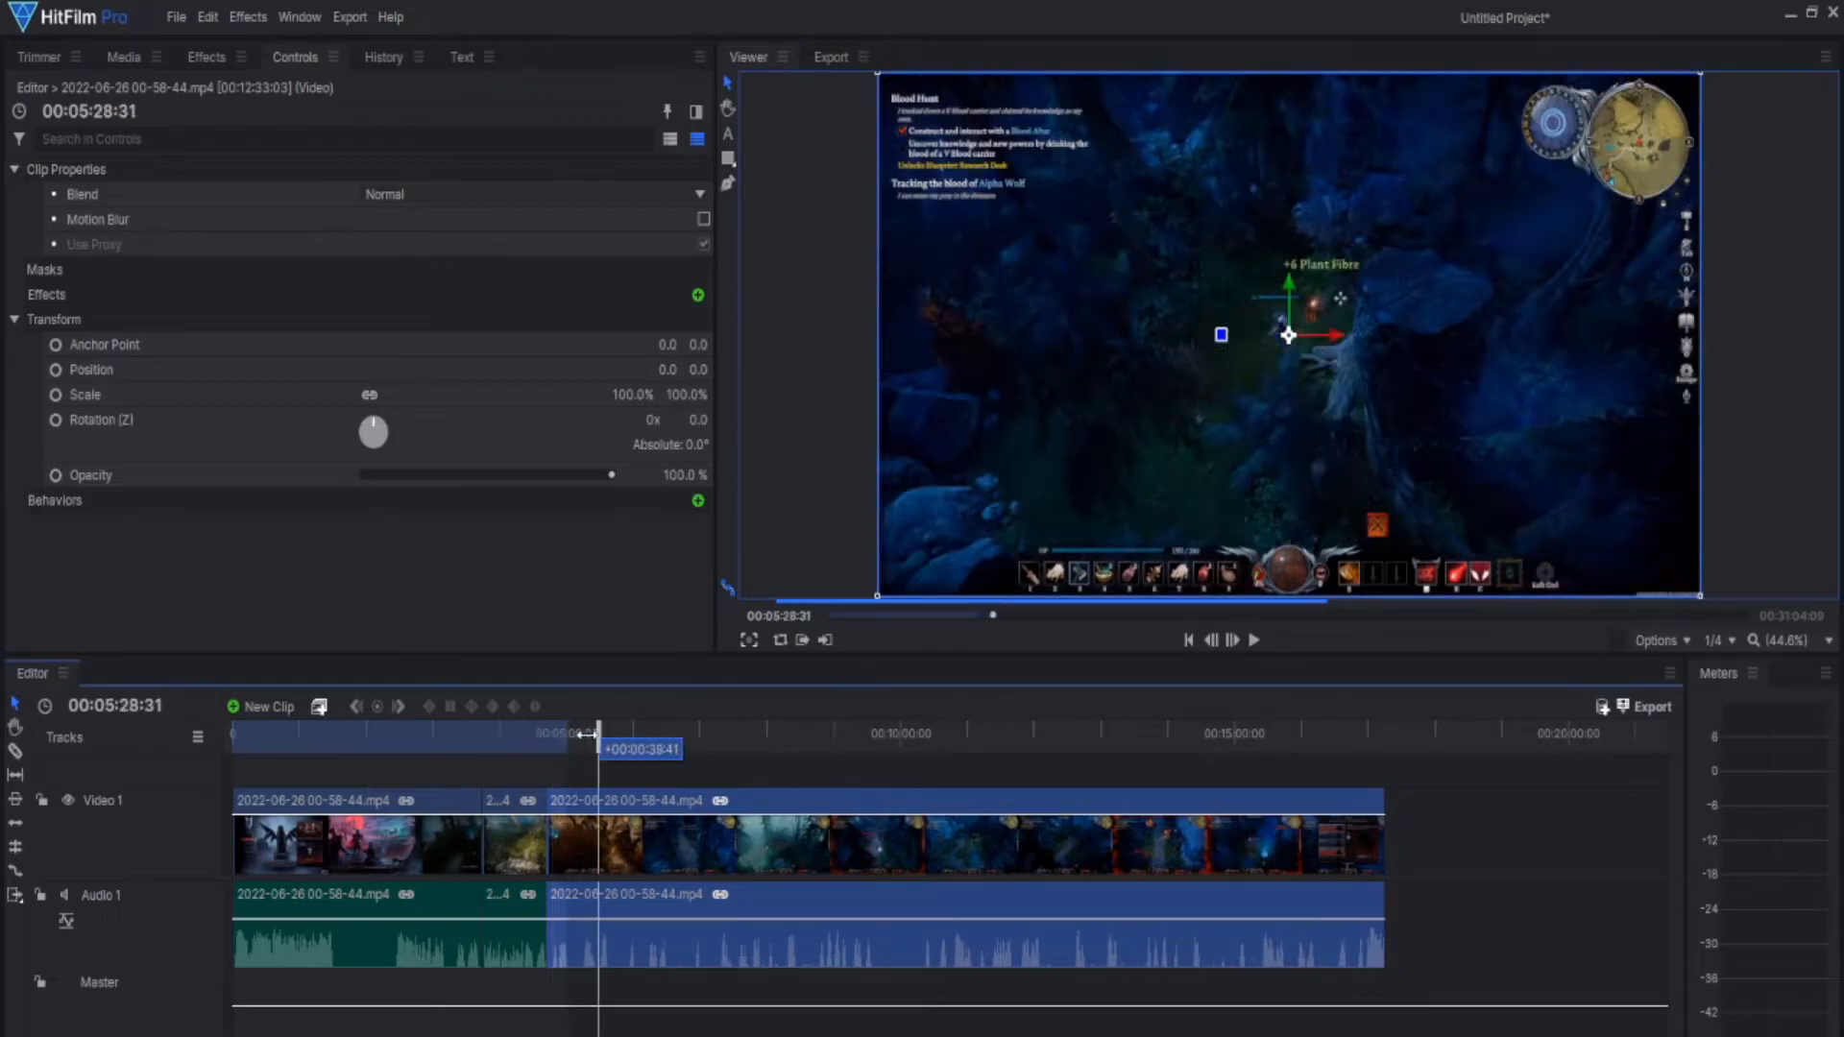
{"action": "left_click", "coordinate": [13, 751]}
{"action": "left_click_drag", "start_coordinate": [606, 732], "coordinate": [548, 725]}
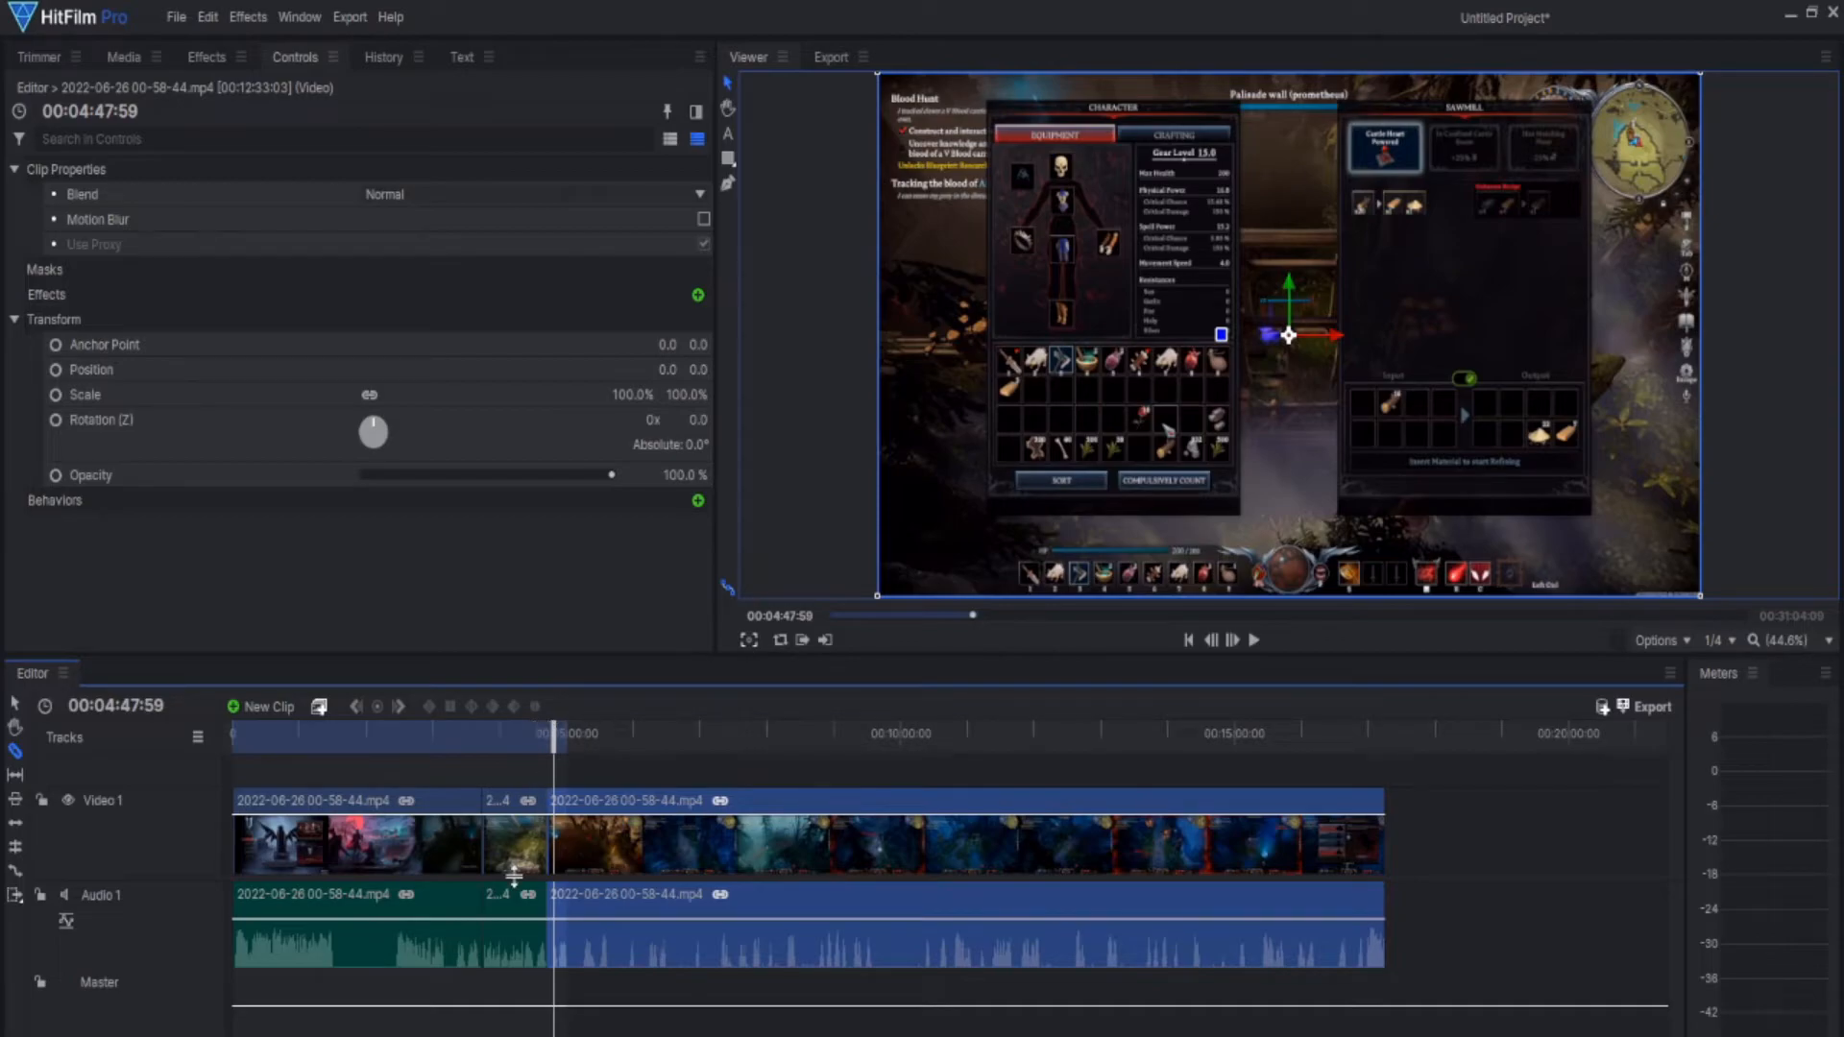
{"action": "right_click", "coordinate": [524, 850]}
{"action": "left_click", "coordinate": [580, 267]}
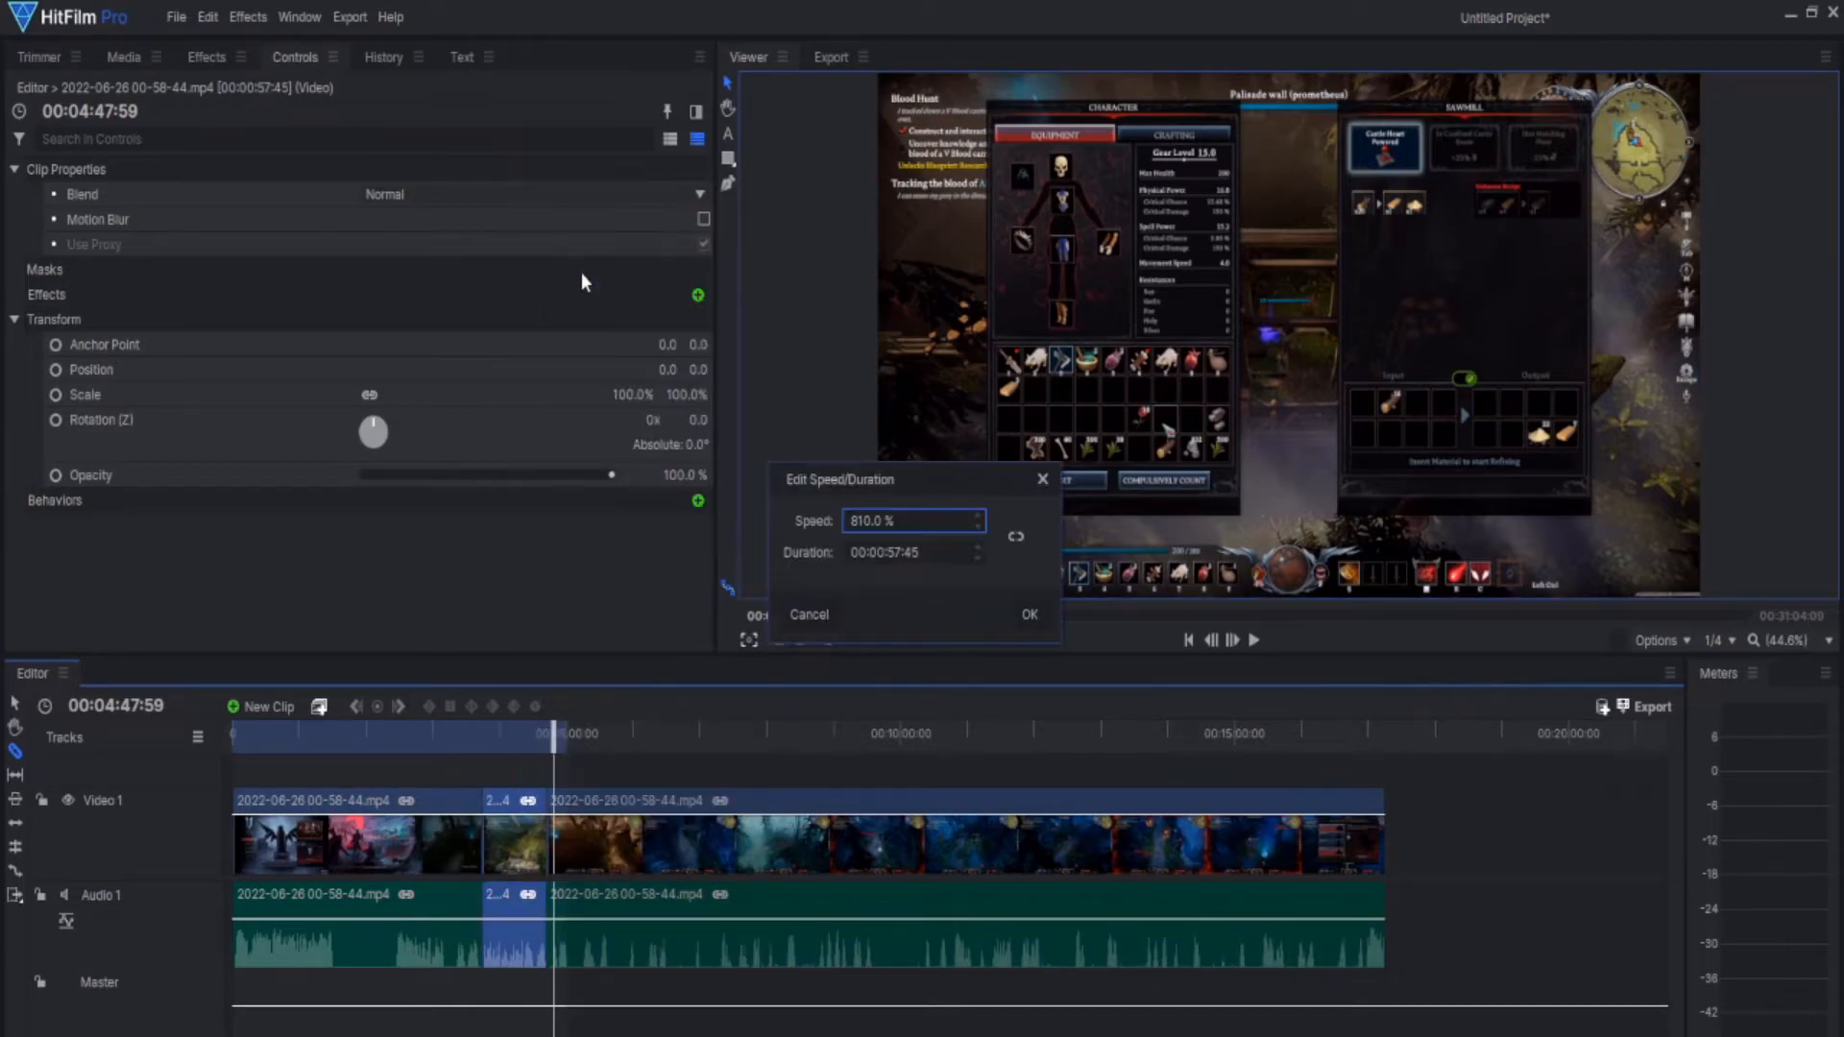
{"action": "left_click_drag", "start_coordinate": [925, 522], "coordinate": [893, 522]}
{"action": "key", "text": "Return"}
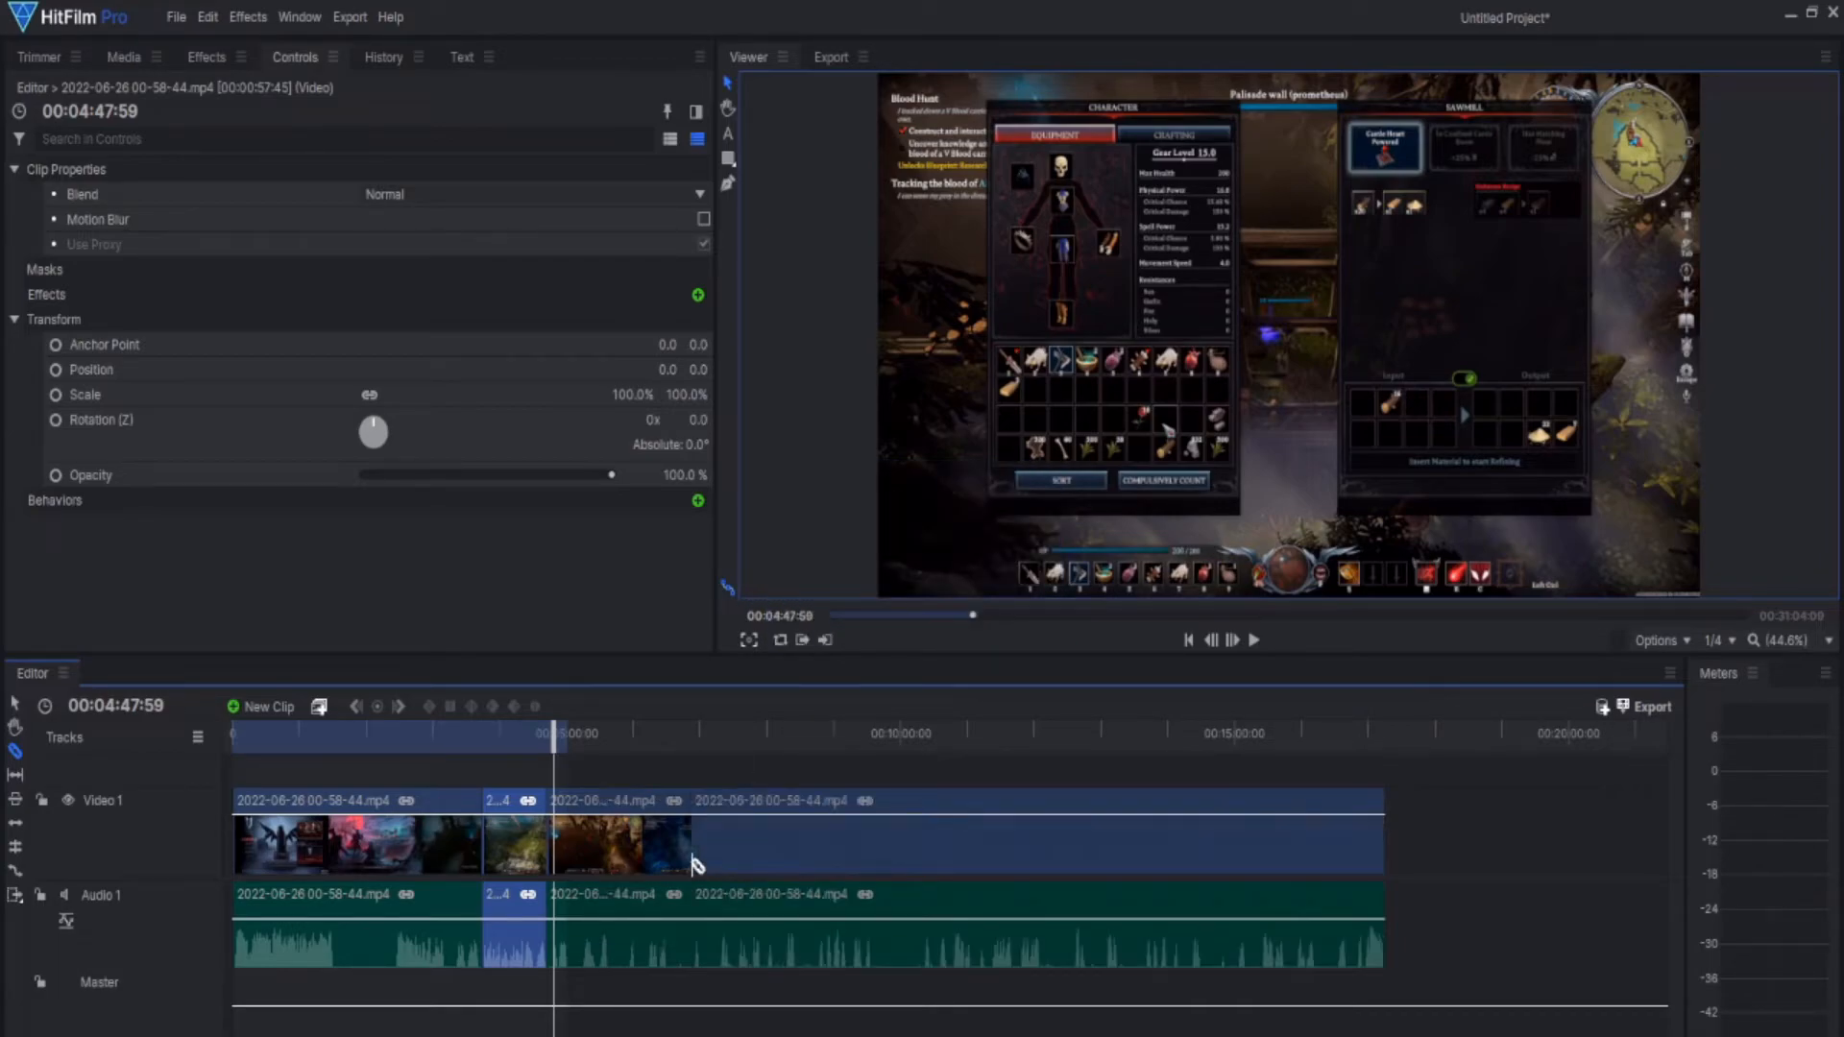
{"action": "left_click", "coordinate": [15, 702]}
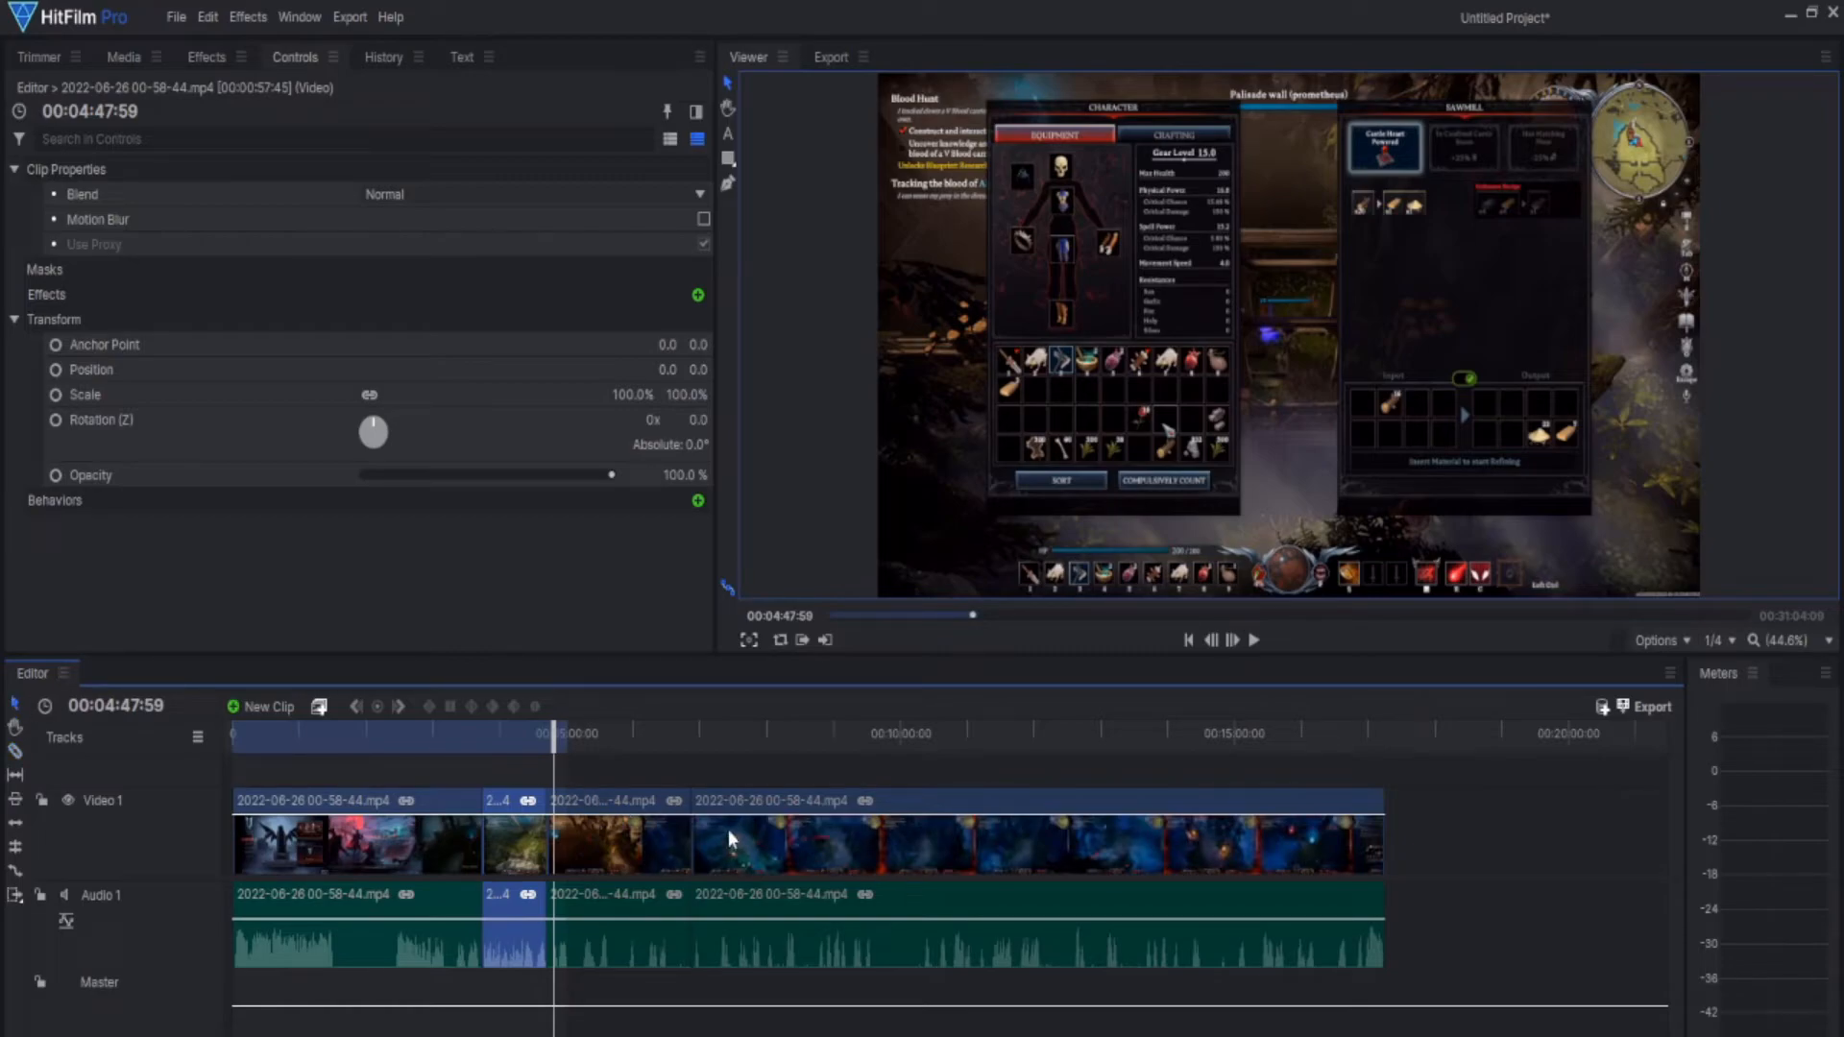
Delete the sped-up middle clip and both pieces of the last clip, leaving only the first clip on the timeline
{"action": "left_click", "coordinate": [779, 832]}
{"action": "key", "text": "Delete"}
{"action": "left_click", "coordinate": [651, 837]}
{"action": "key", "text": "Delete"}
{"action": "left_click", "coordinate": [521, 833]}
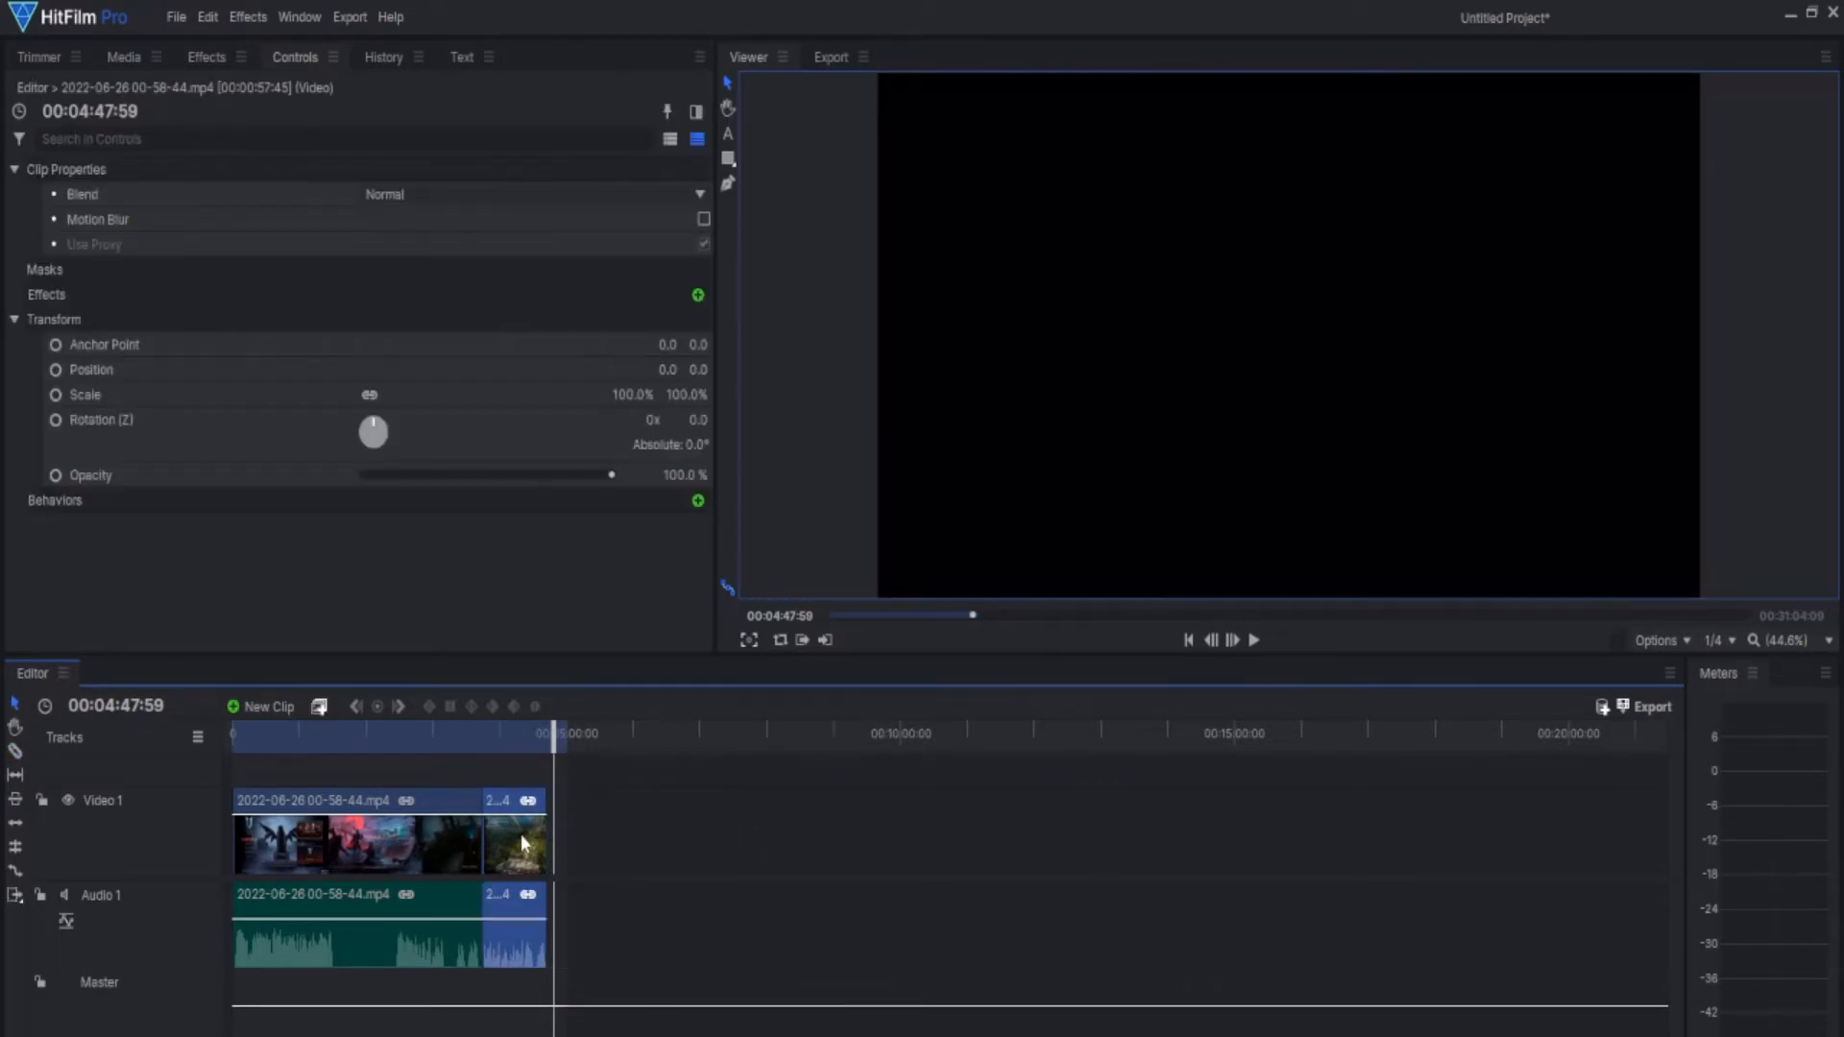
{"action": "key", "text": "Delete"}
Set the remaining clip's duration to 00:00:43:55 in its speed and duration settings
{"action": "left_click_drag", "start_coordinate": [554, 739], "coordinate": [354, 749]}
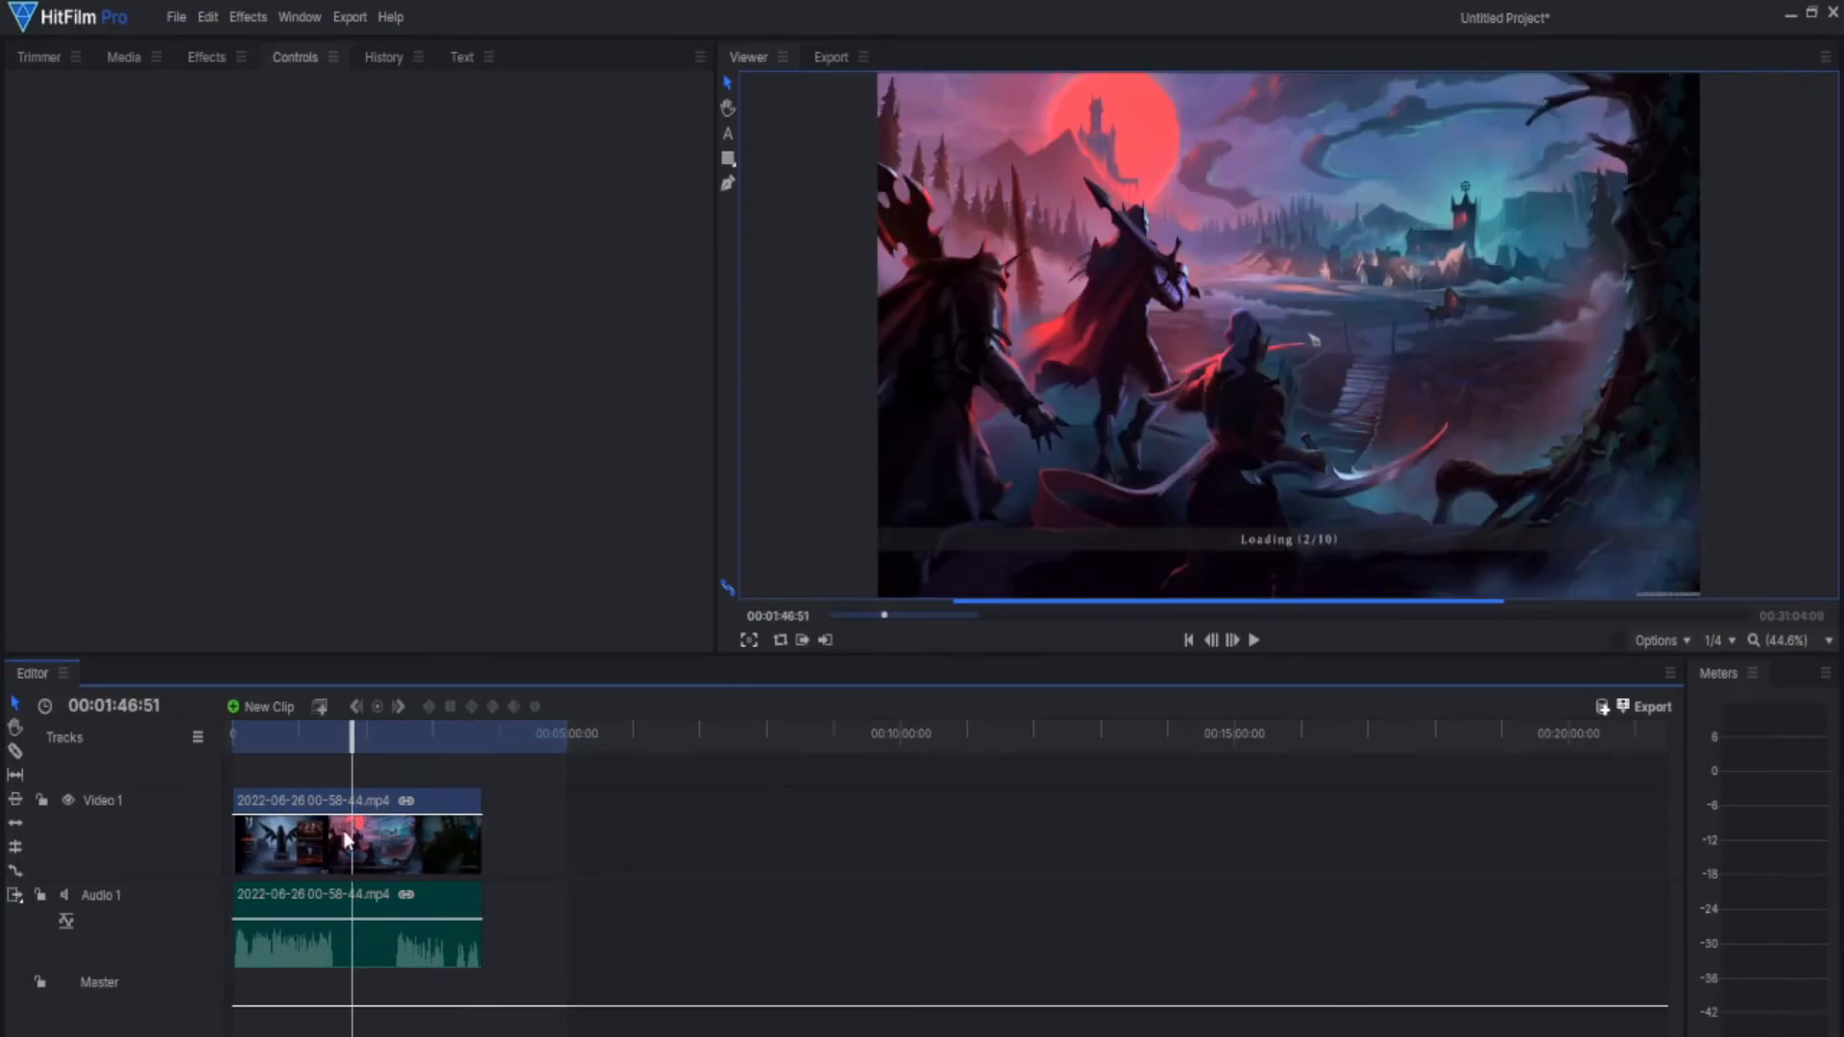
{"action": "left_click", "coordinate": [343, 840]}
{"action": "right_click", "coordinate": [344, 840]}
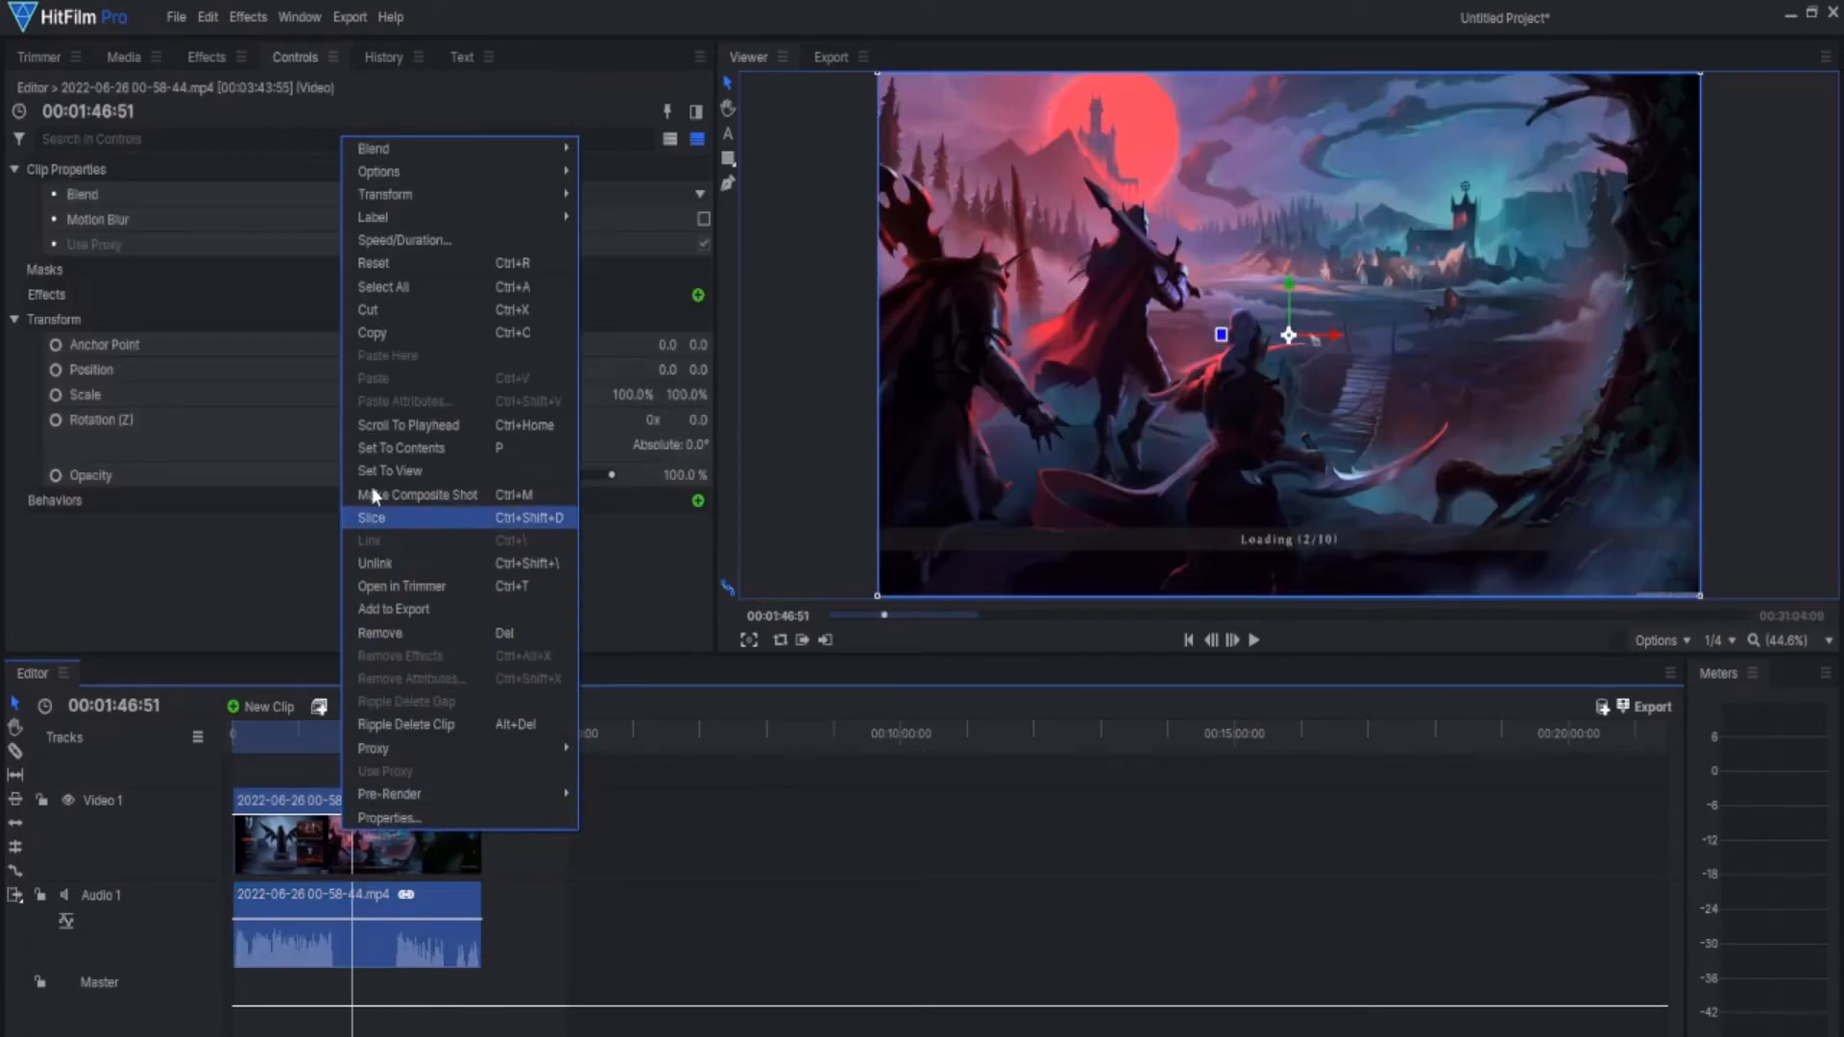
{"action": "left_click", "coordinate": [371, 243]}
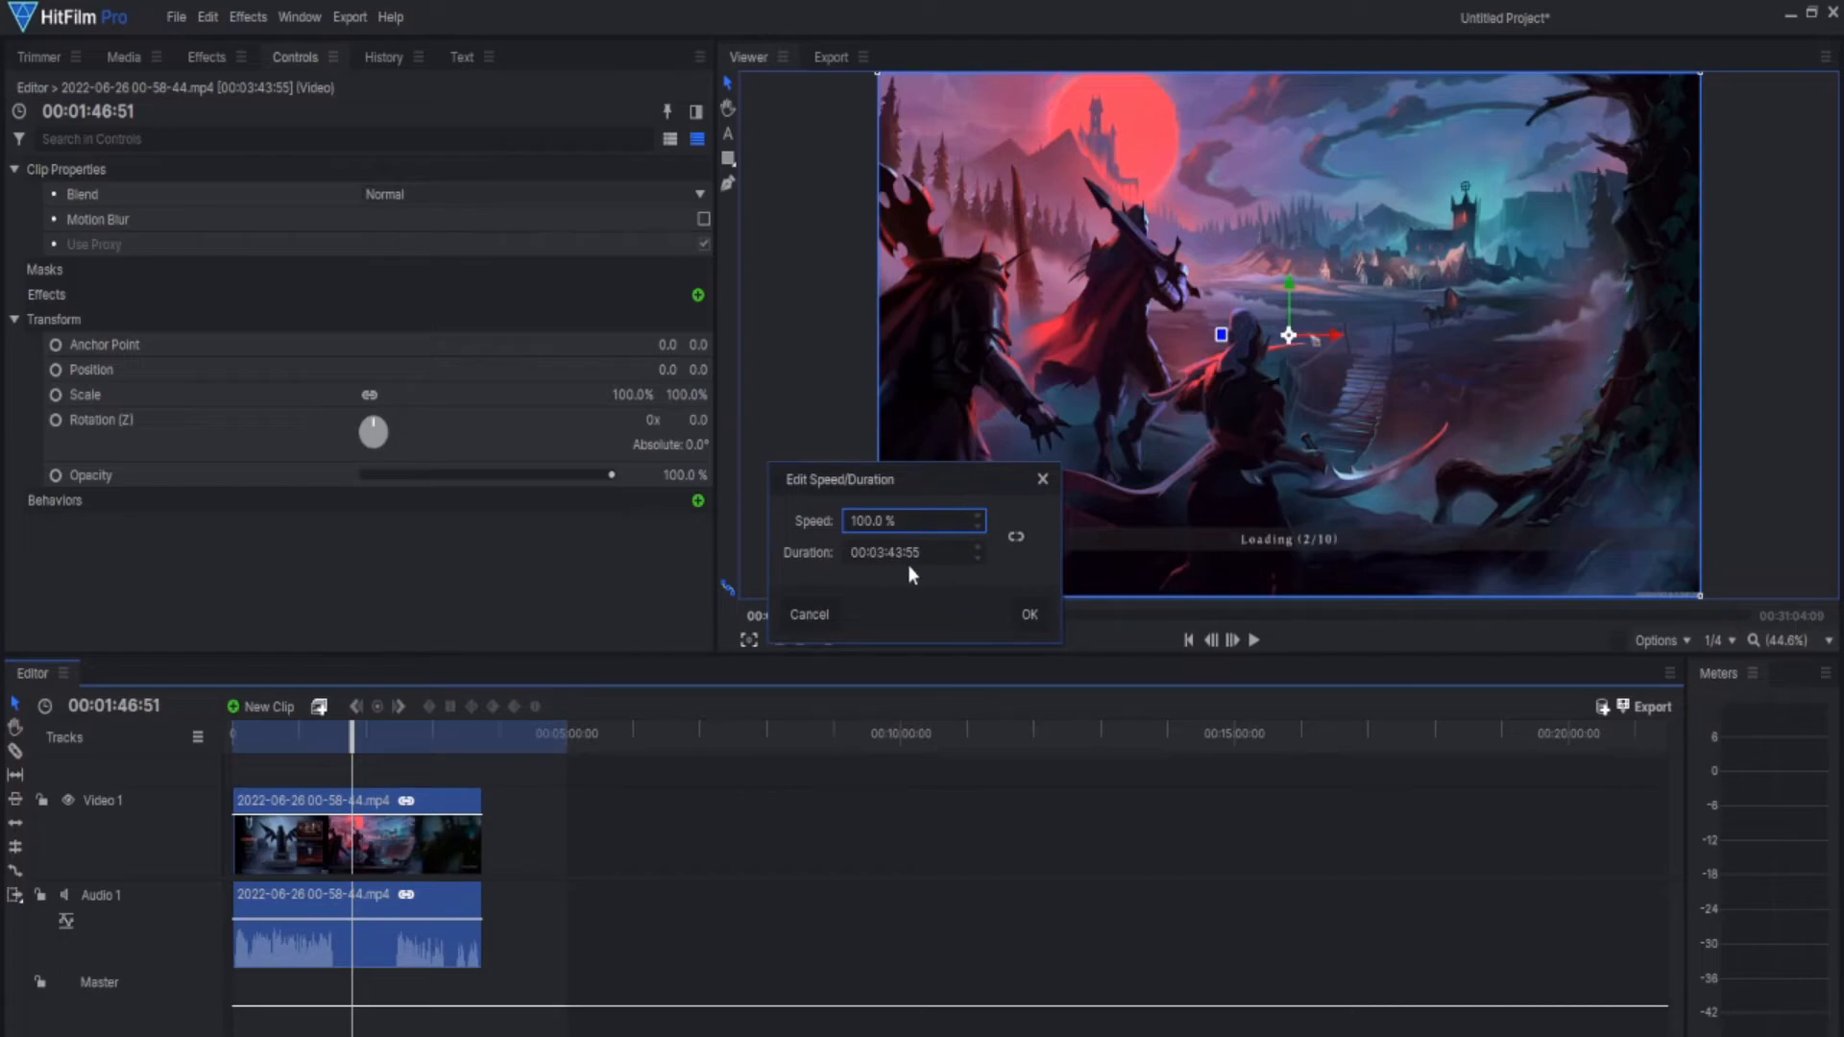
{"action": "left_click", "coordinate": [884, 554]}
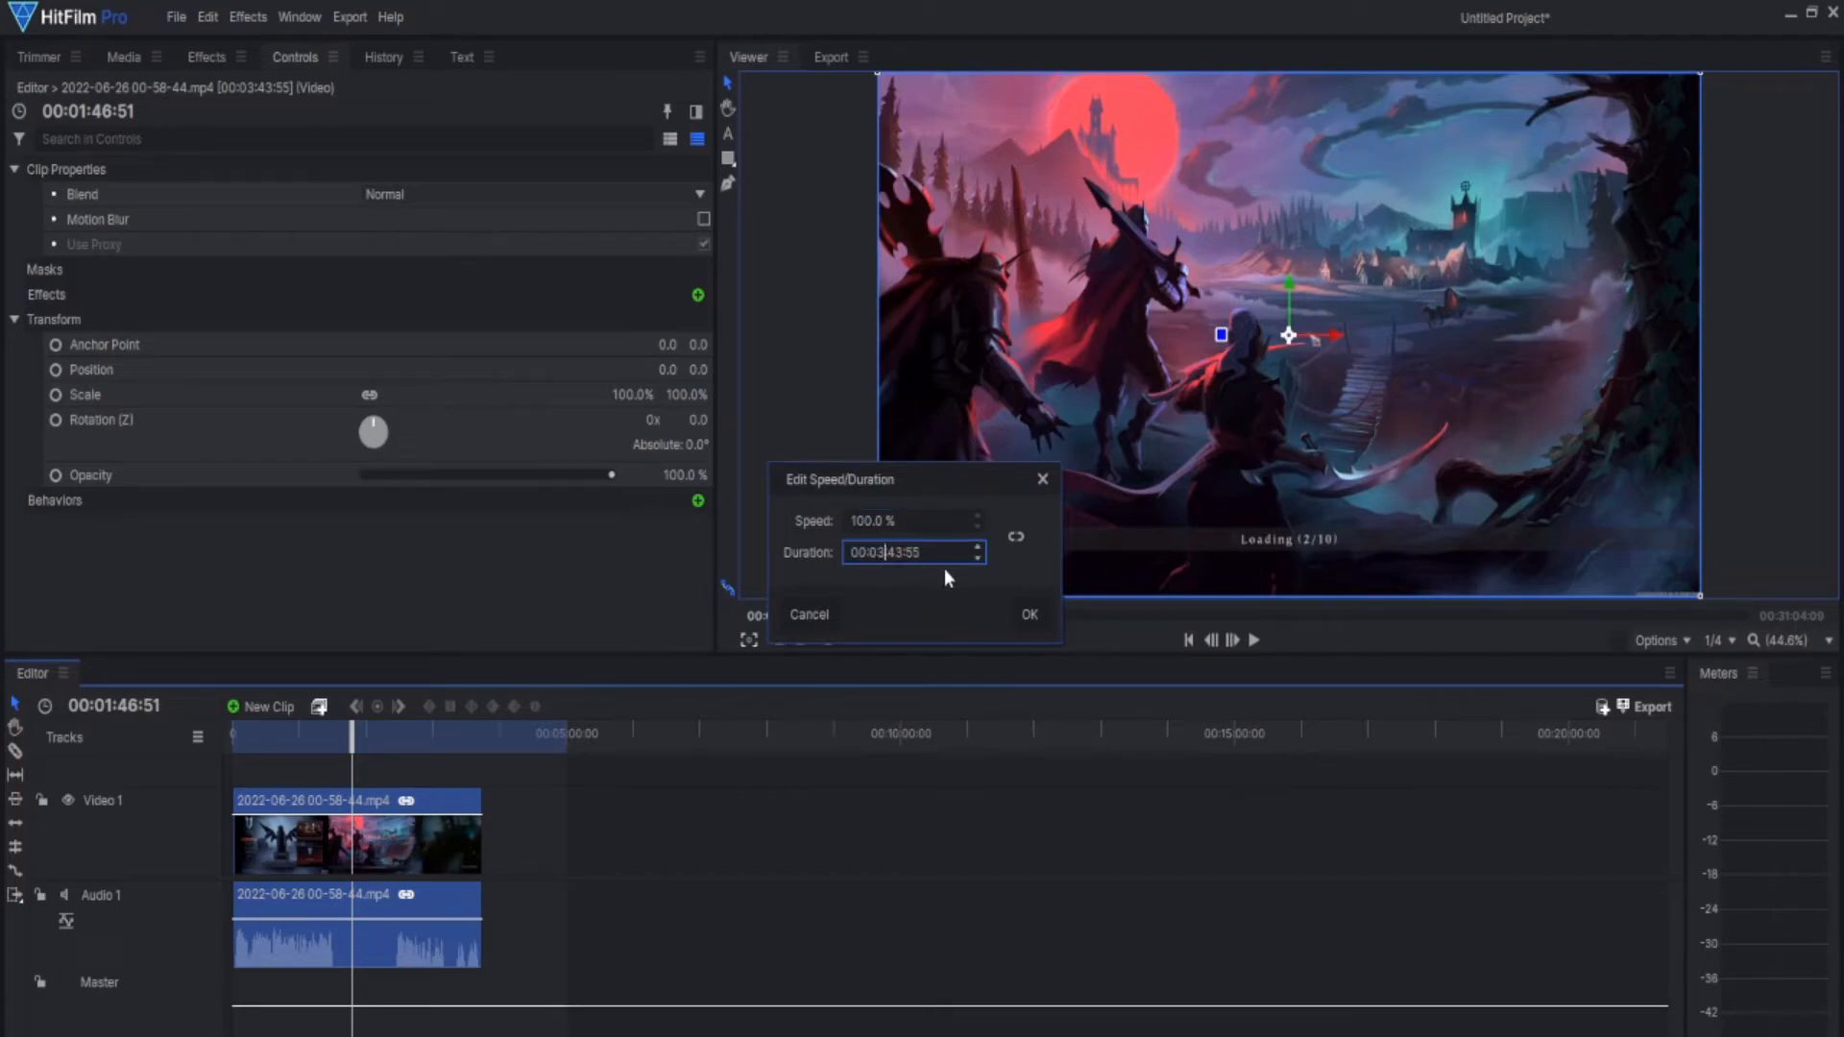
{"action": "key", "text": "BackSpace"}
{"action": "type", "text": "0"}
{"action": "left_click", "coordinate": [1024, 614]}
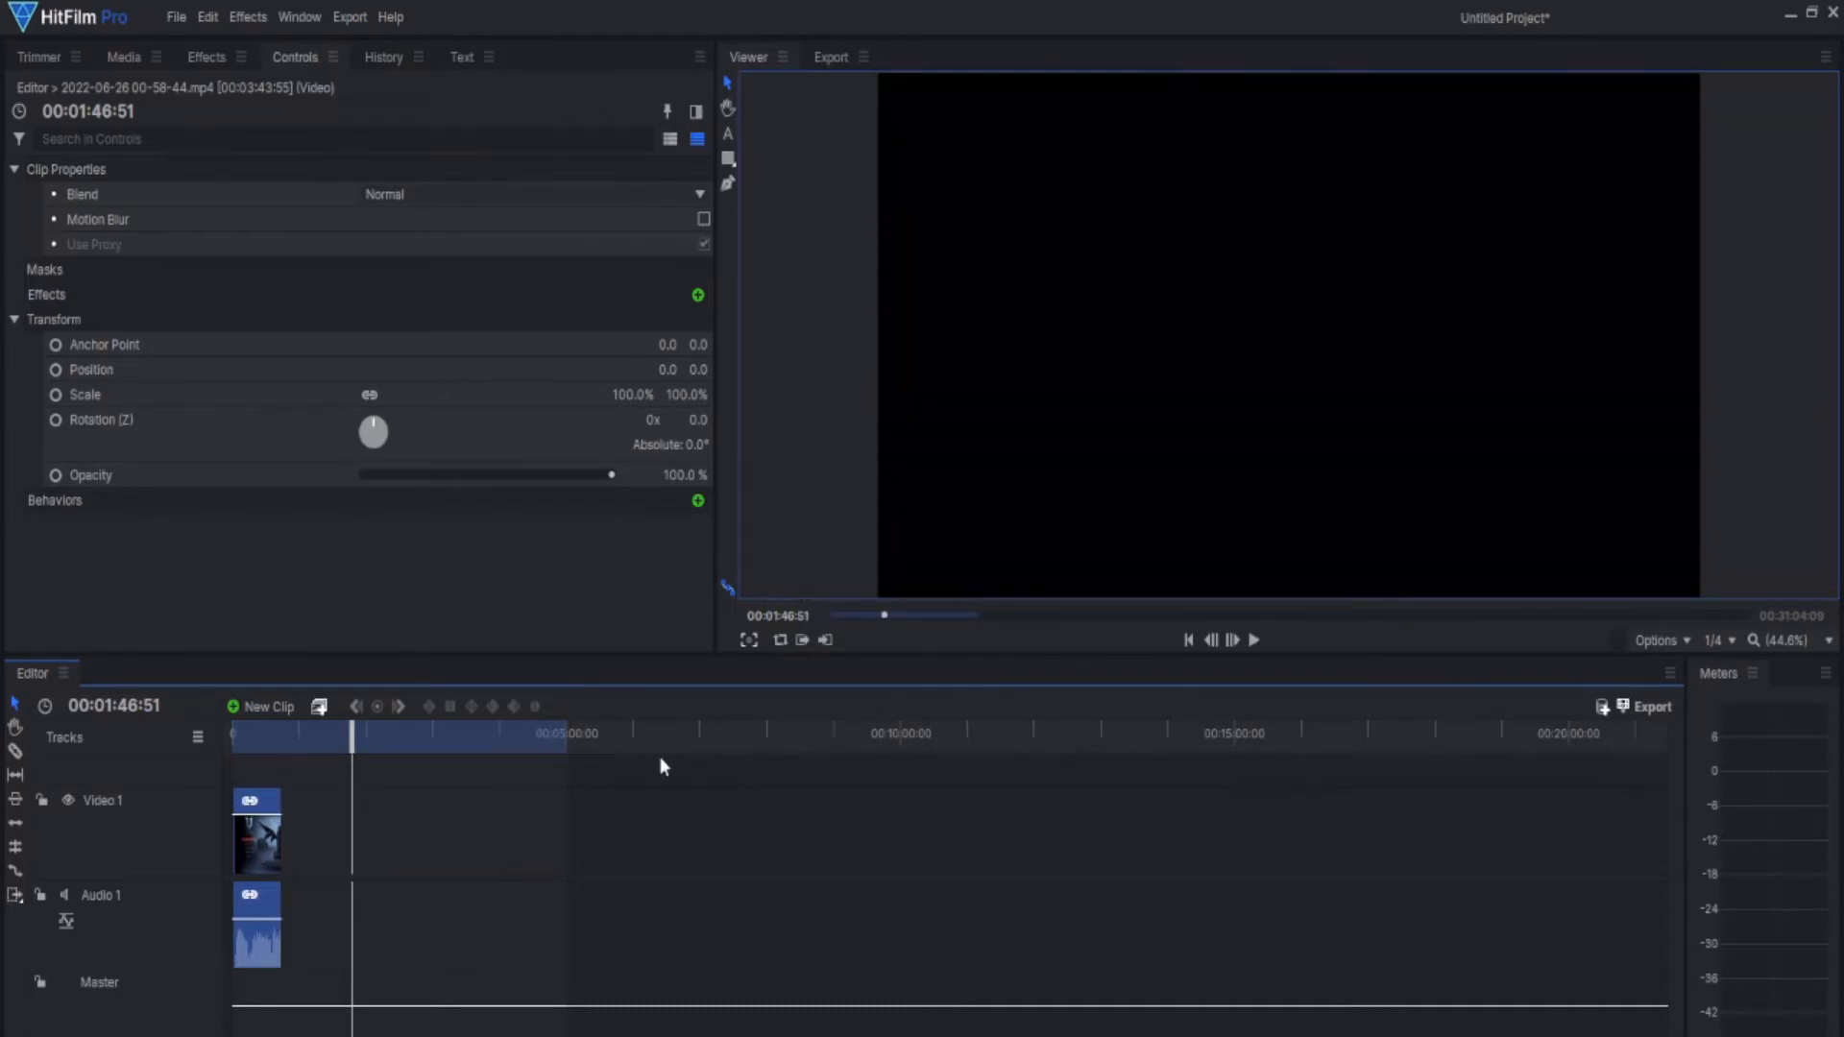
Play the shortened clip from the start of the timeline to check its faster playback, and stop it
{"action": "left_click_drag", "start_coordinate": [344, 752], "coordinate": [238, 746]}
{"action": "left_click", "coordinate": [1252, 640]}
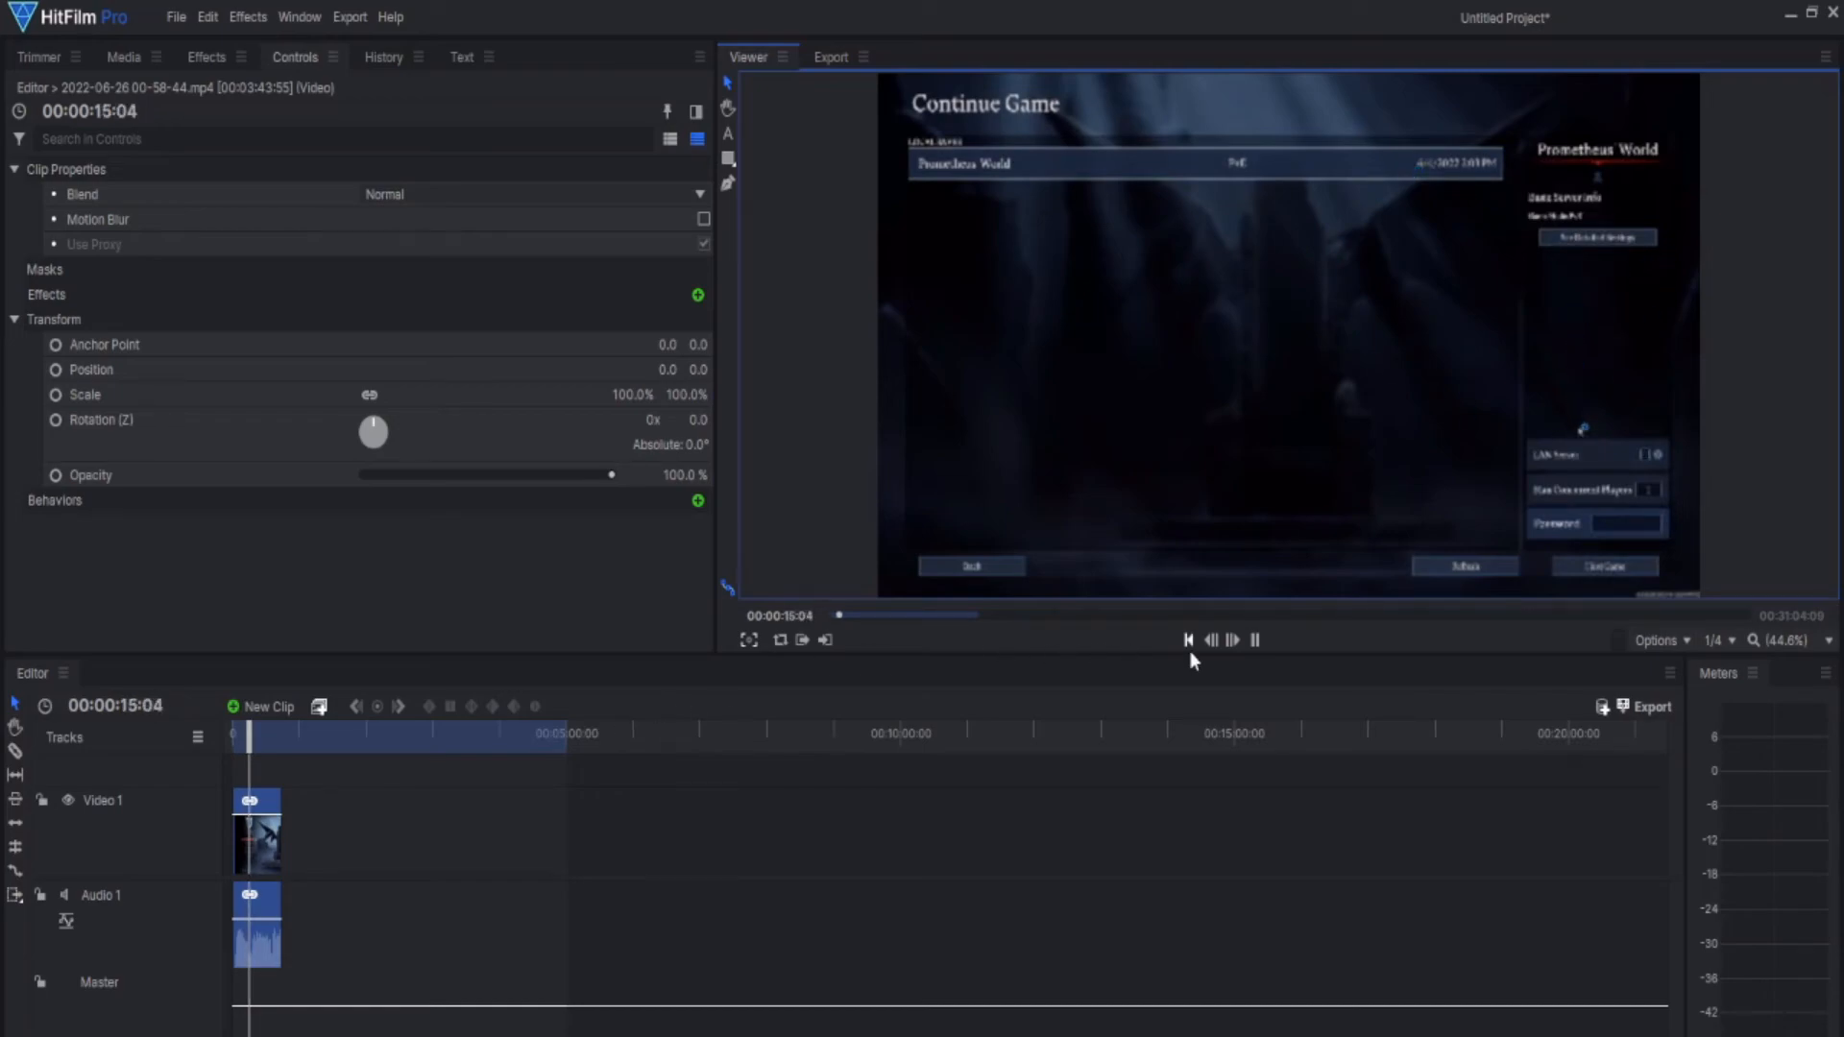
{"action": "left_click", "coordinate": [1256, 641]}
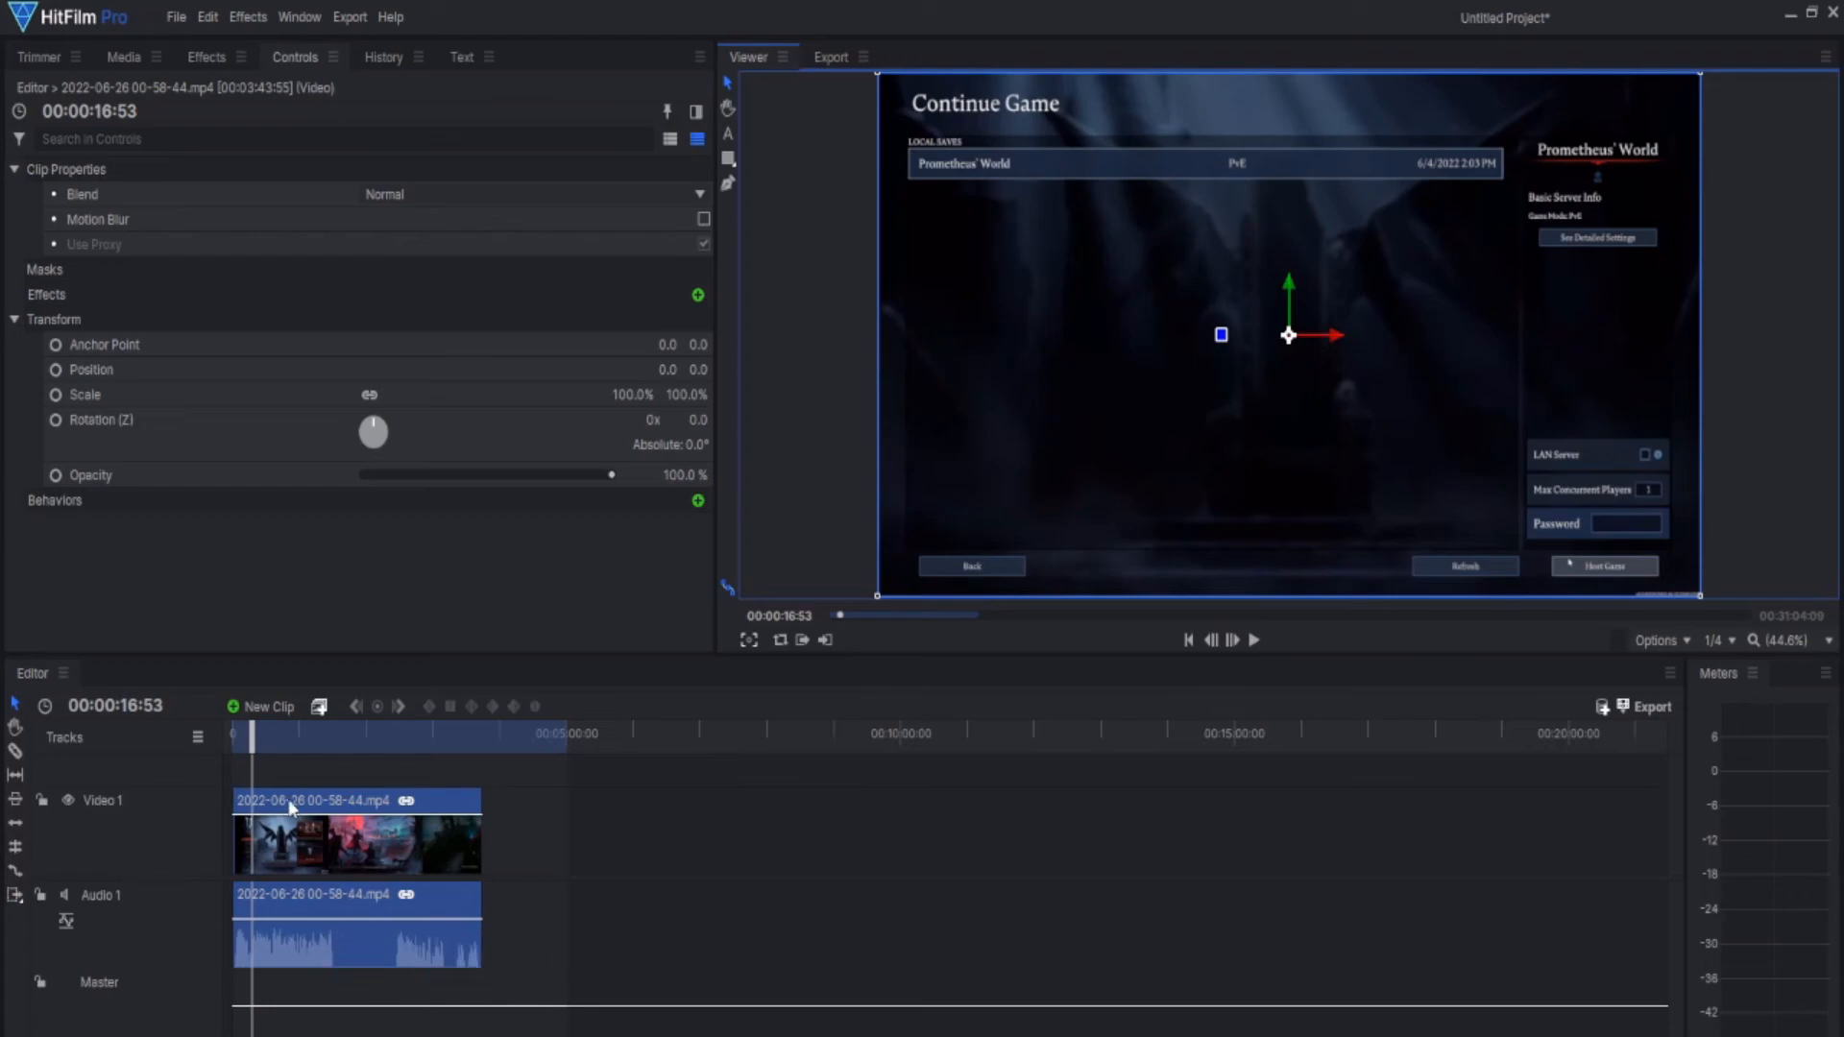
Move the playhead to 00:02:53:00 within the clip
{"action": "left_click_drag", "start_coordinate": [258, 747], "coordinate": [423, 774]}
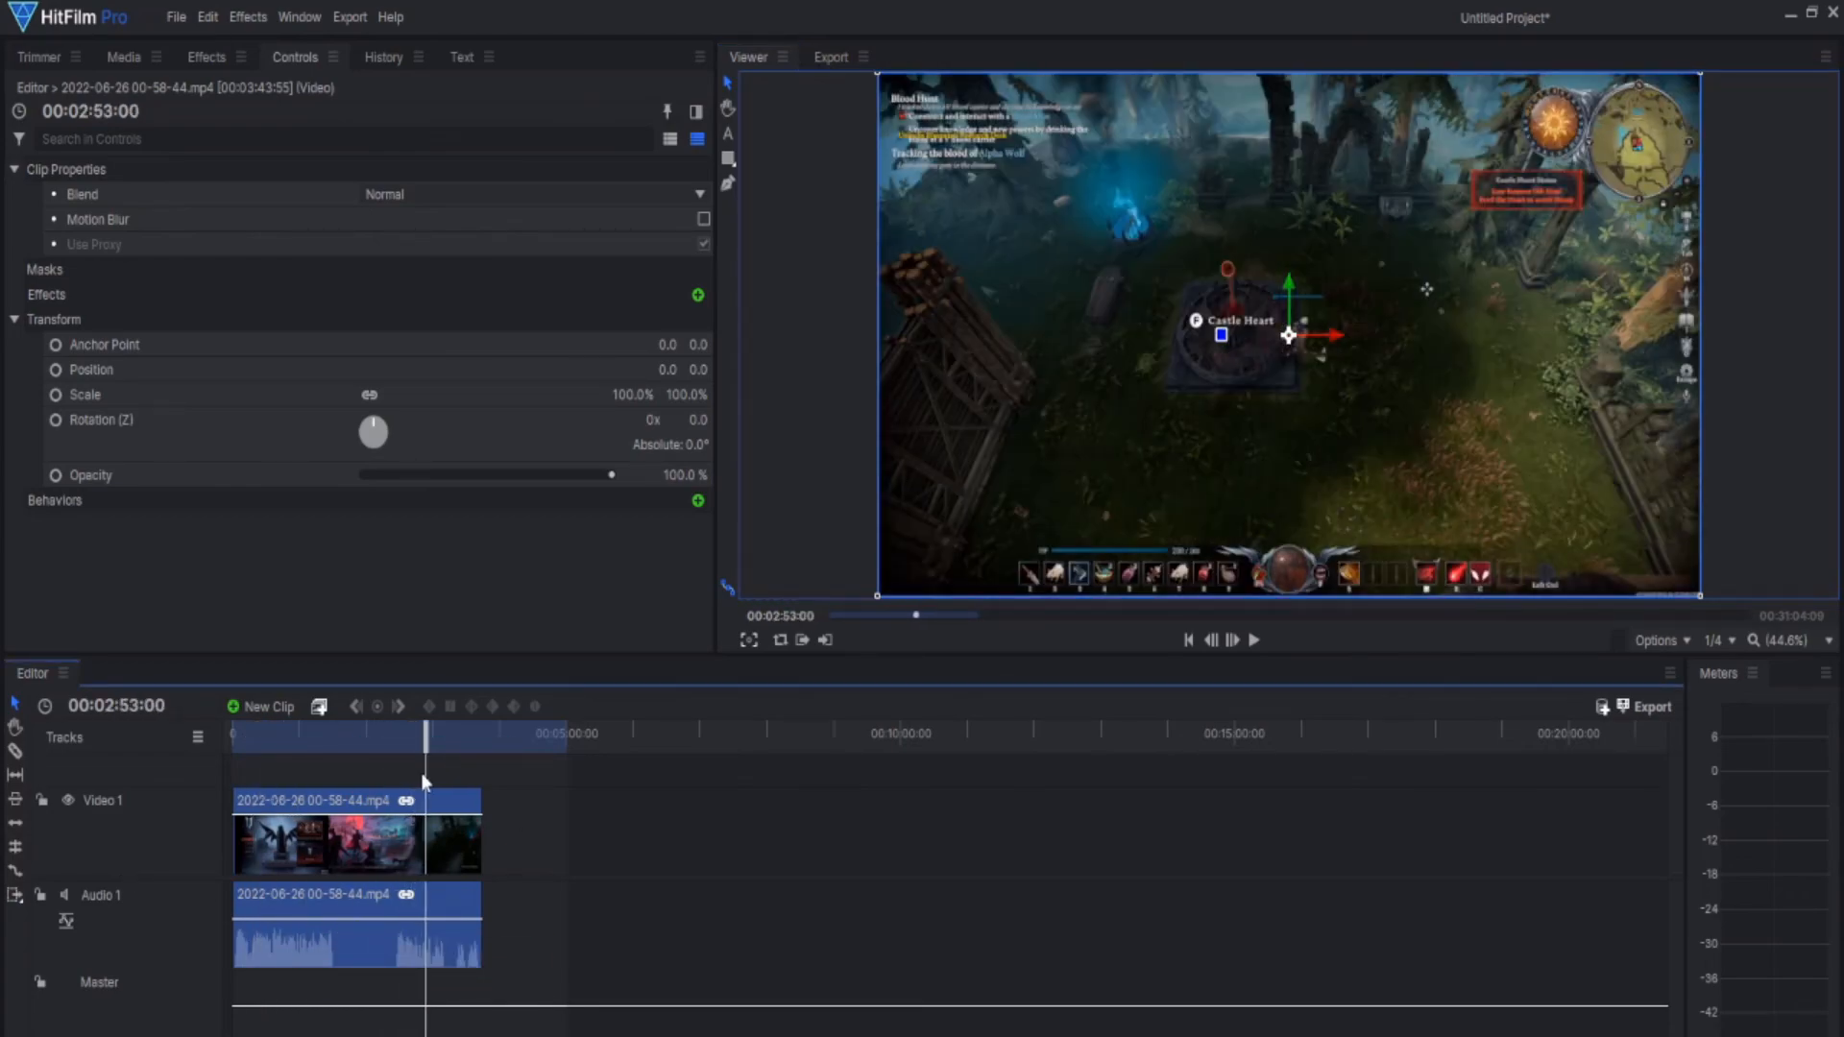